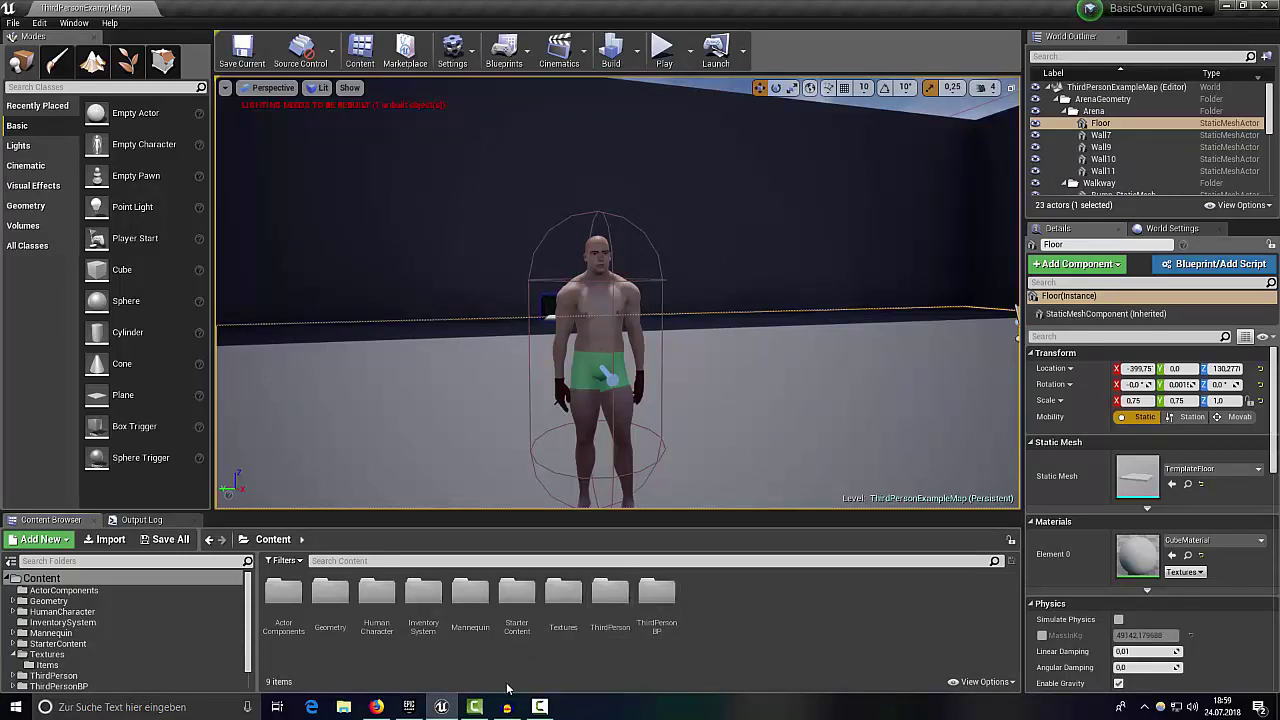
Navigate into the InventorySystem folder in the Content Browser
double_click(436, 612)
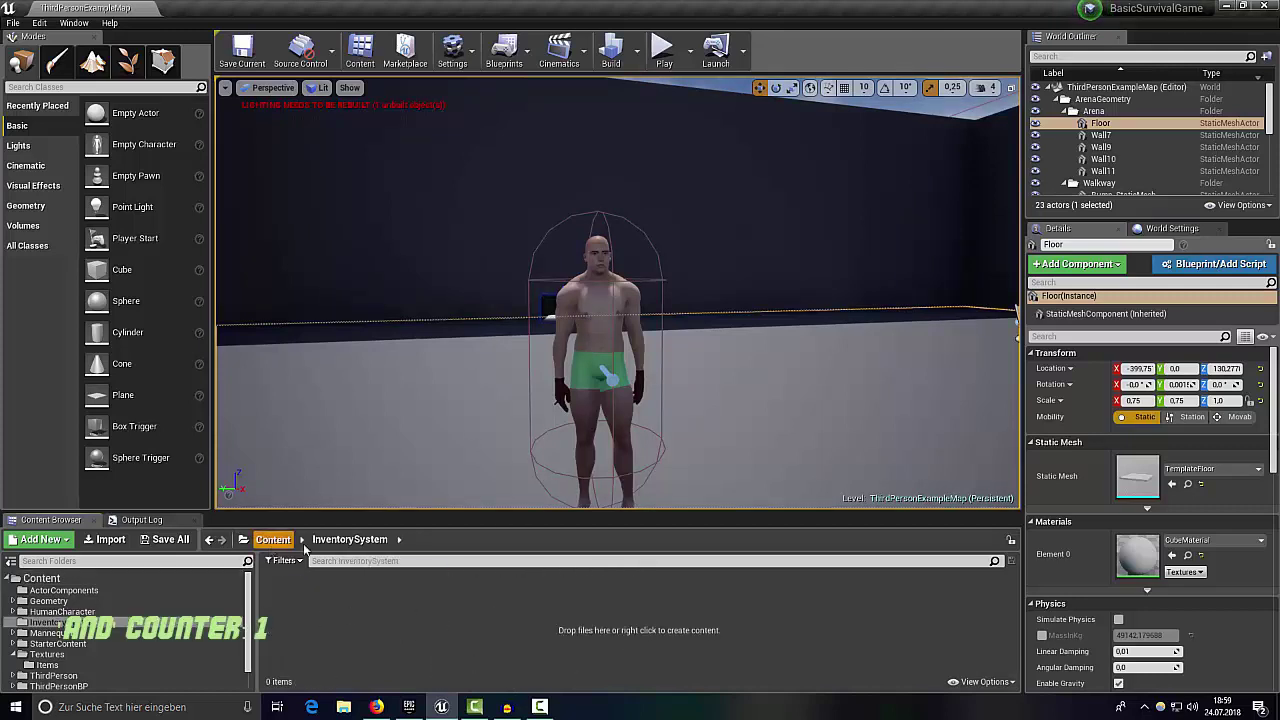
left_click(273, 539)
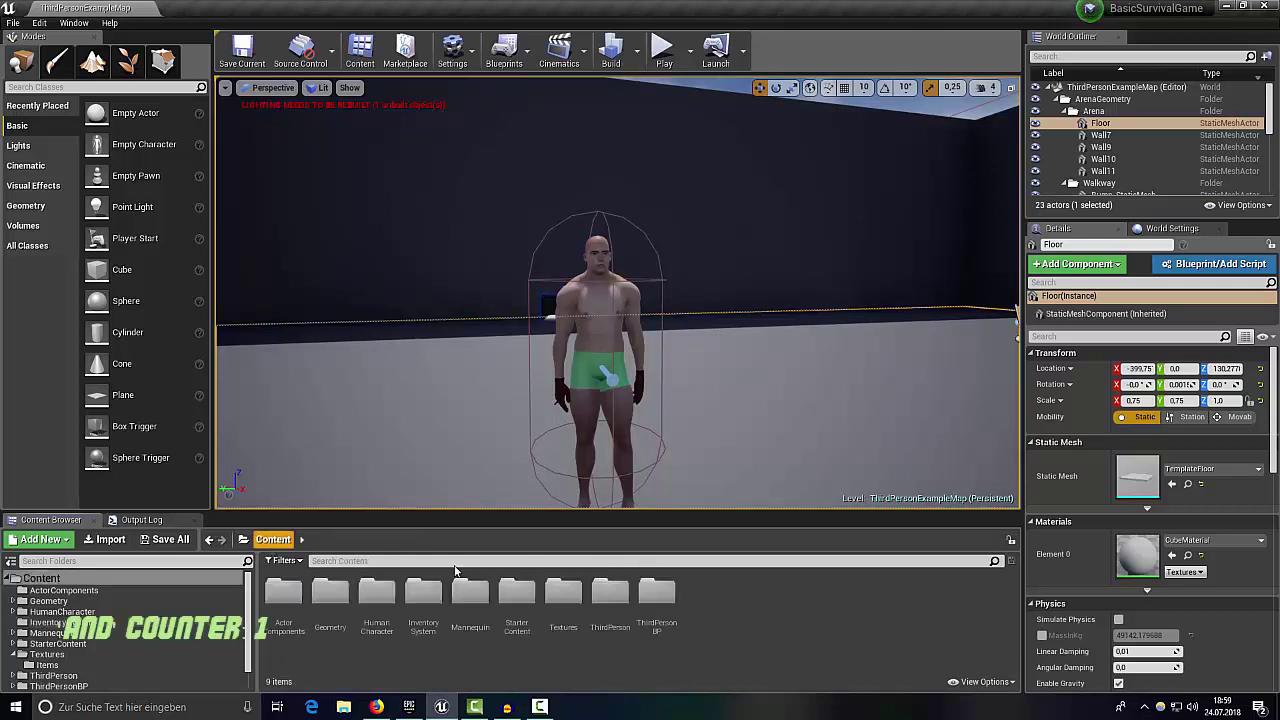
double_click(427, 629)
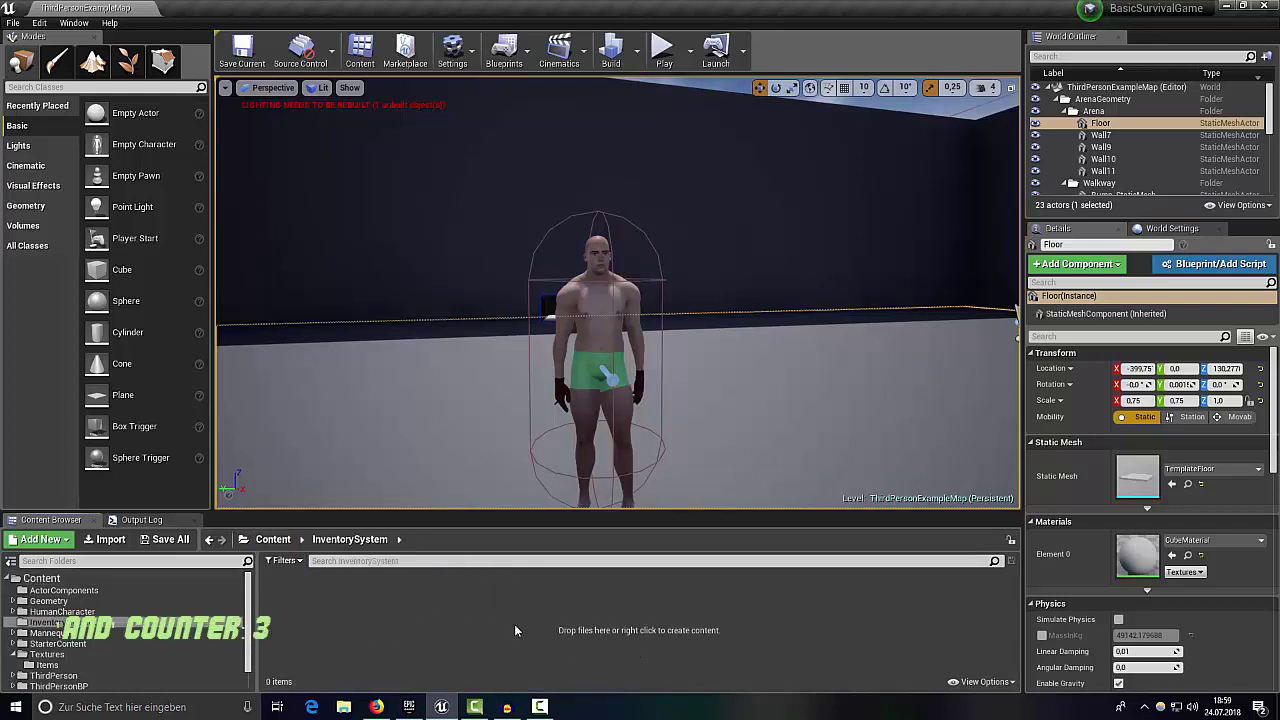
Create a Blueprint structure asset named S_Item in that folder
right_click(311, 593)
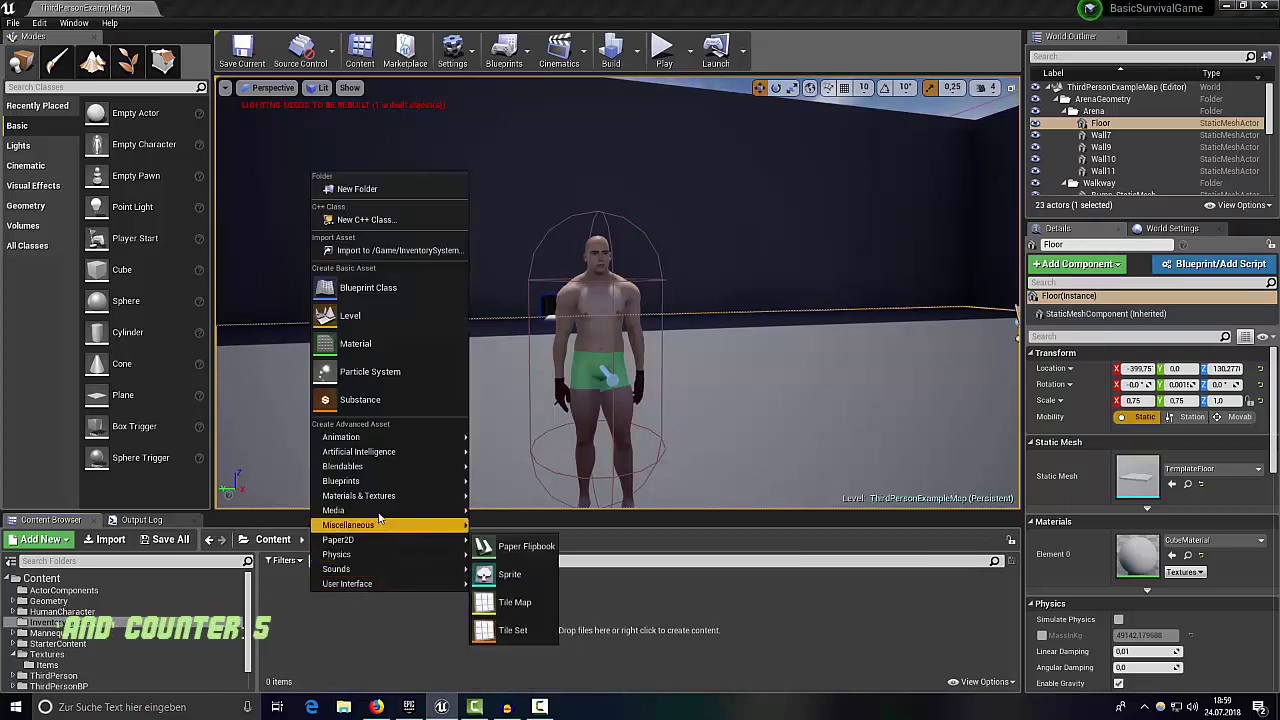
mouse_move(386, 484)
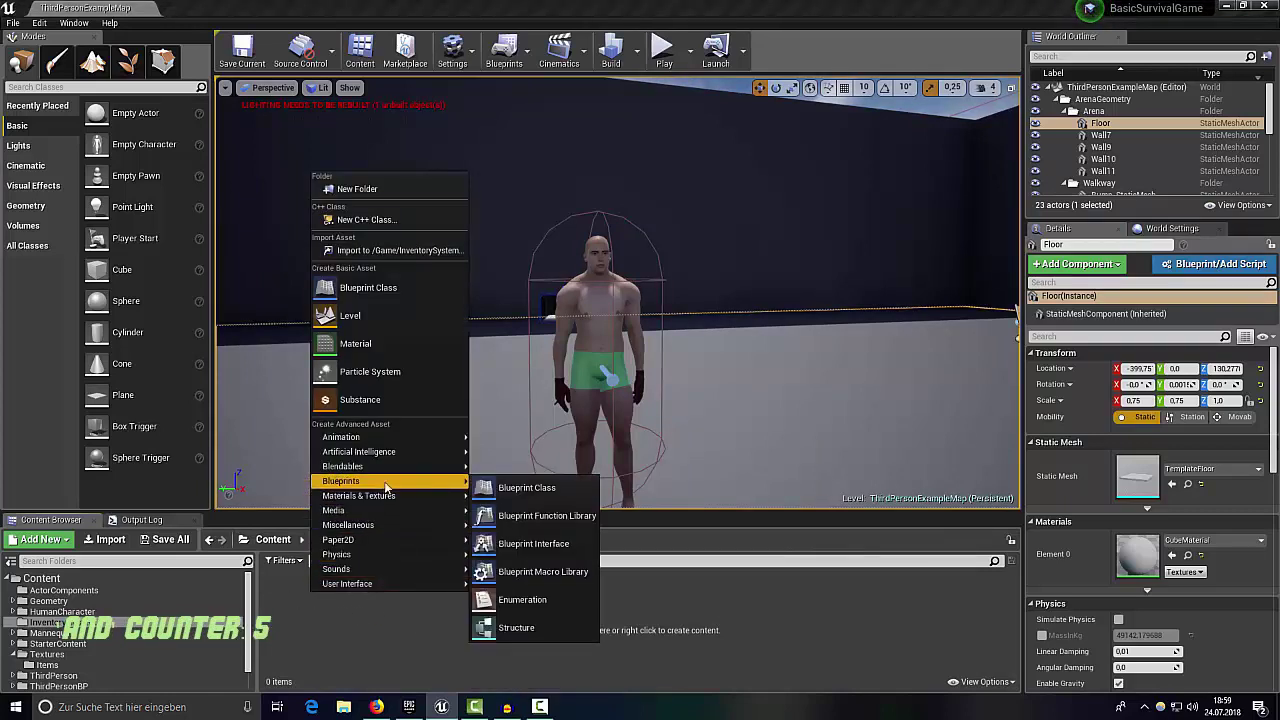
left_click(520, 626)
type("S_Item")
key("Return")
left_click(337, 608)
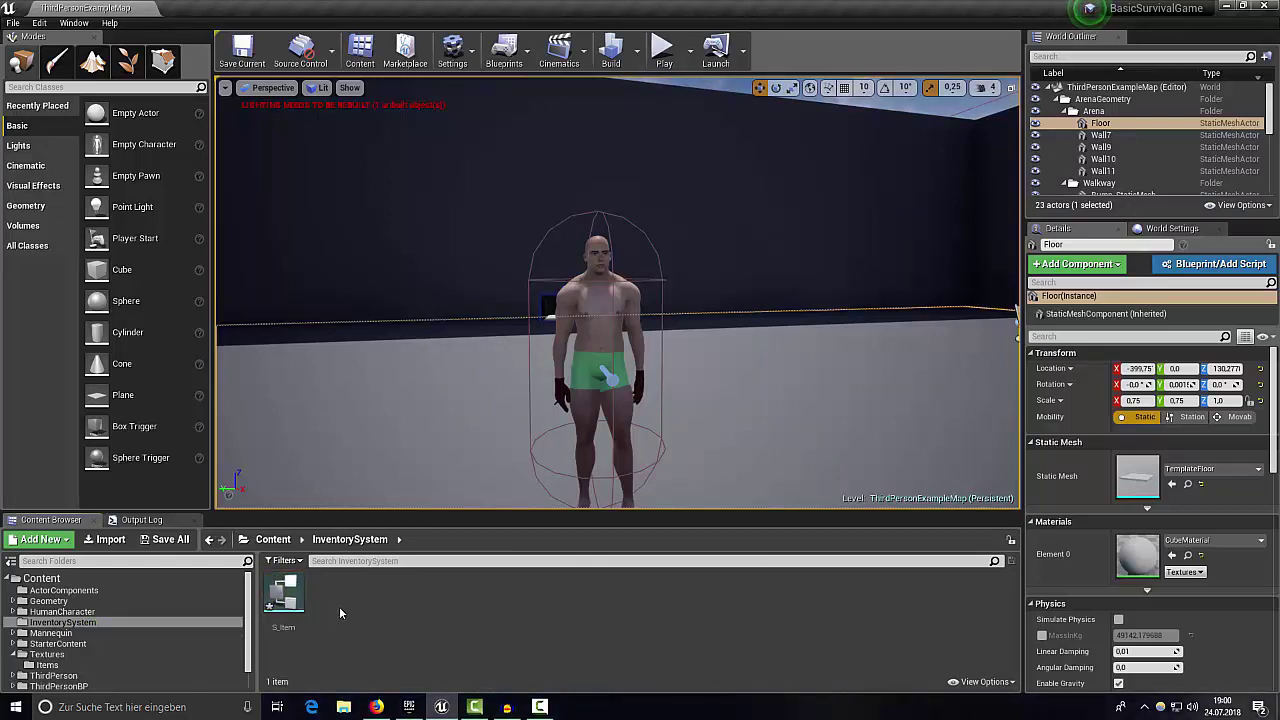
Create a Blueprint enumeration named E_Category next to S_Item
right_click(339, 606)
mouse_move(412, 504)
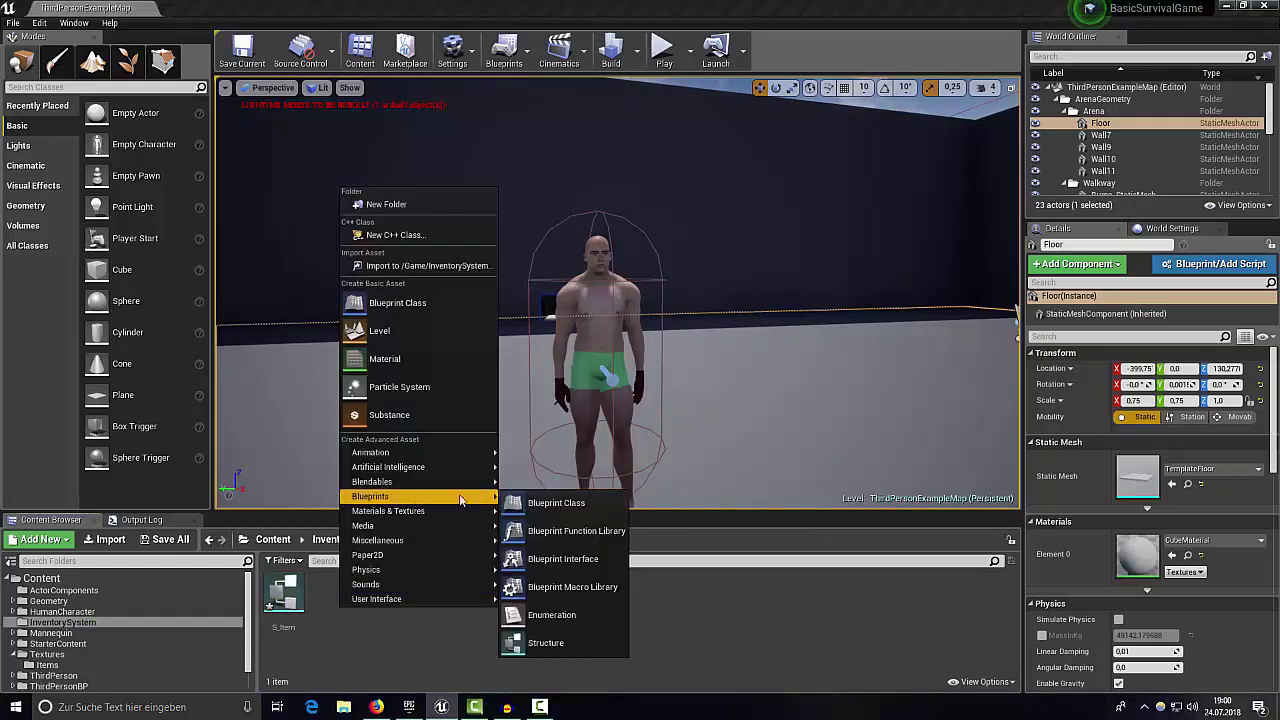
left_click(556, 614)
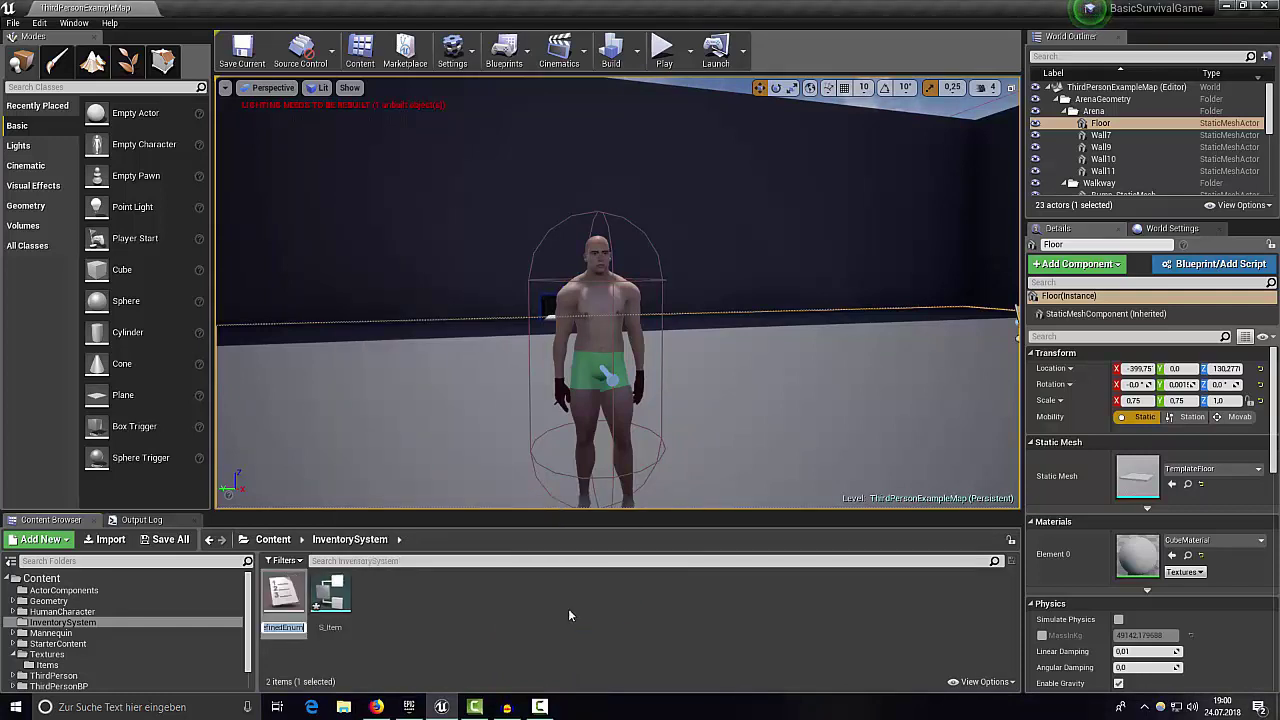
type("E_Category")
key("Return")
left_click(561, 619)
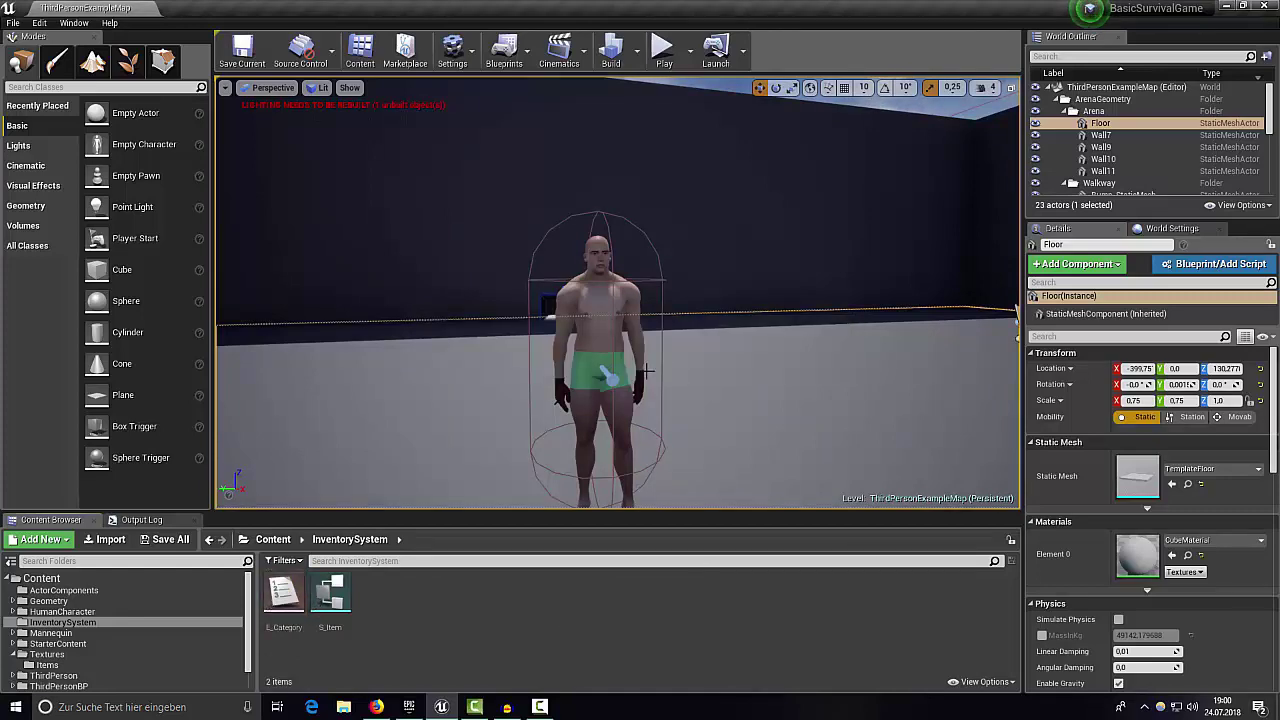
Select the ThirdPersonCharacter in the arena and save the ThirdPersonExampleMap level
right_click_drag(600, 400, 575, 385)
right_click_drag(617, 93, 617, 93)
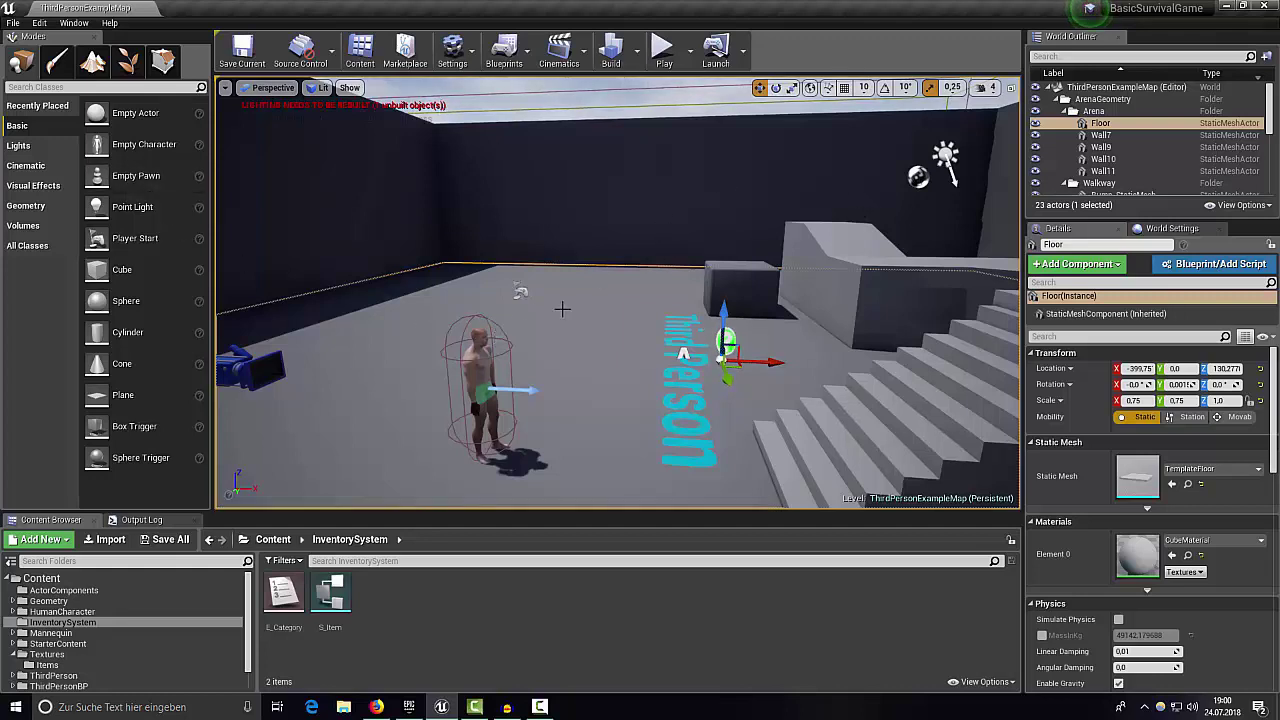
left_click(488, 362)
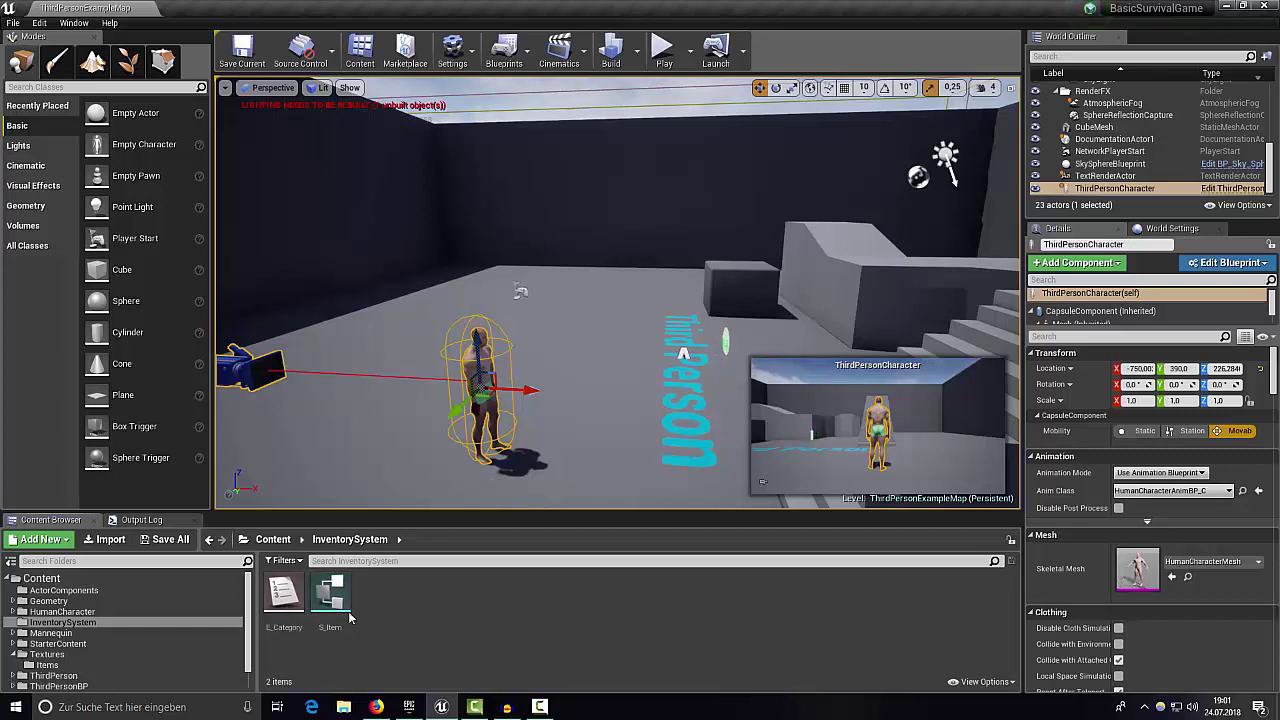
key("ctrl+s")
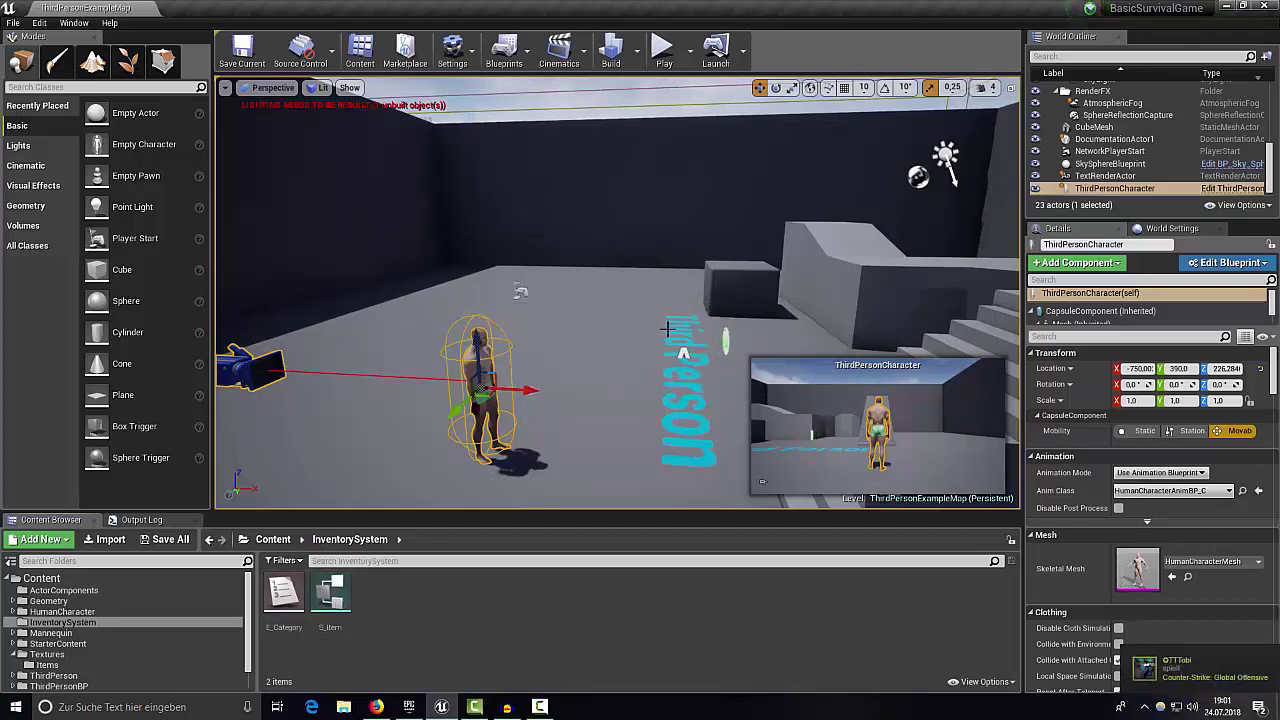
Open E_Category and add three enumerator entries
double_click(282, 596)
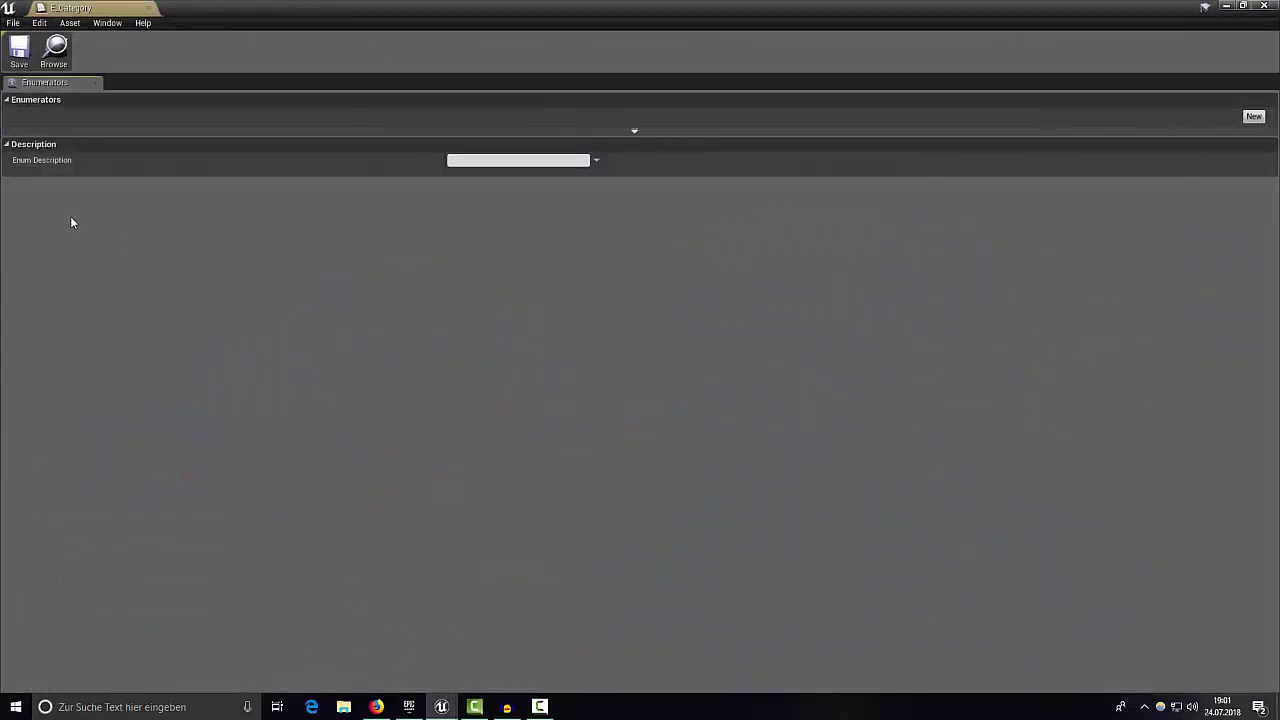
left_click(1255, 118)
left_click(1255, 118)
left_click(1255, 118)
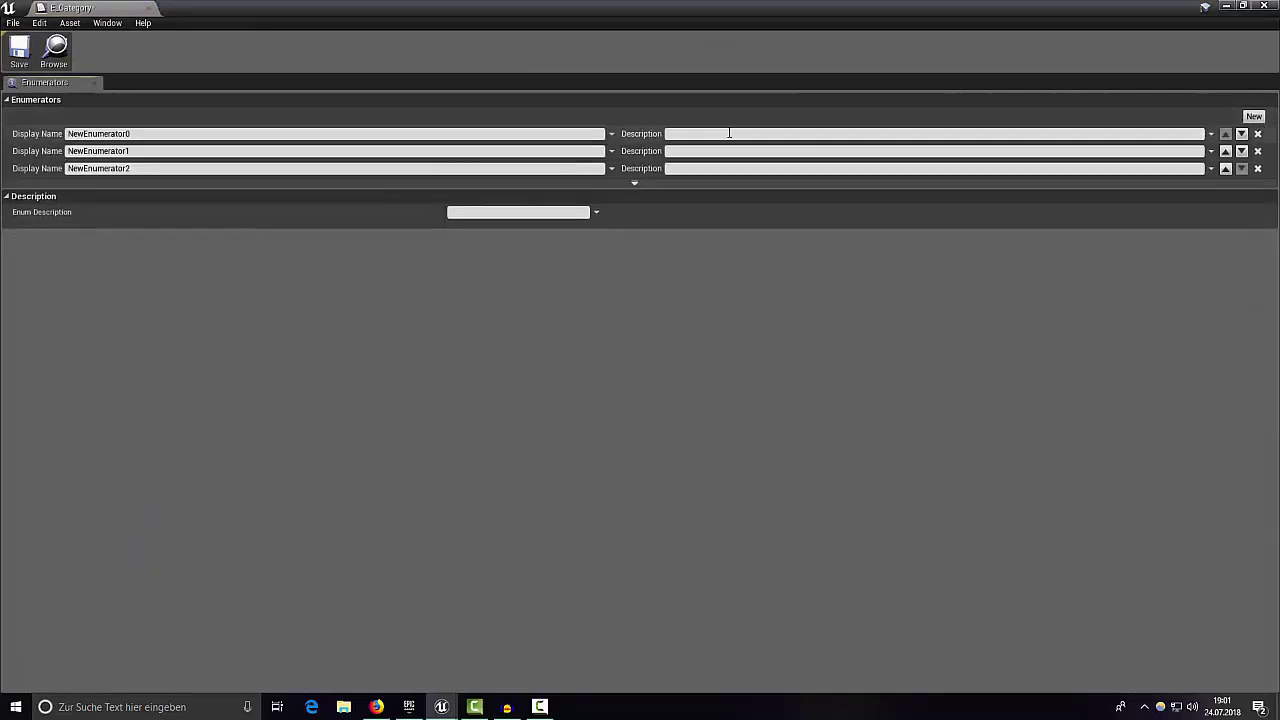
Rename the first two enumerators Armor and Weapon
left_click(200, 134)
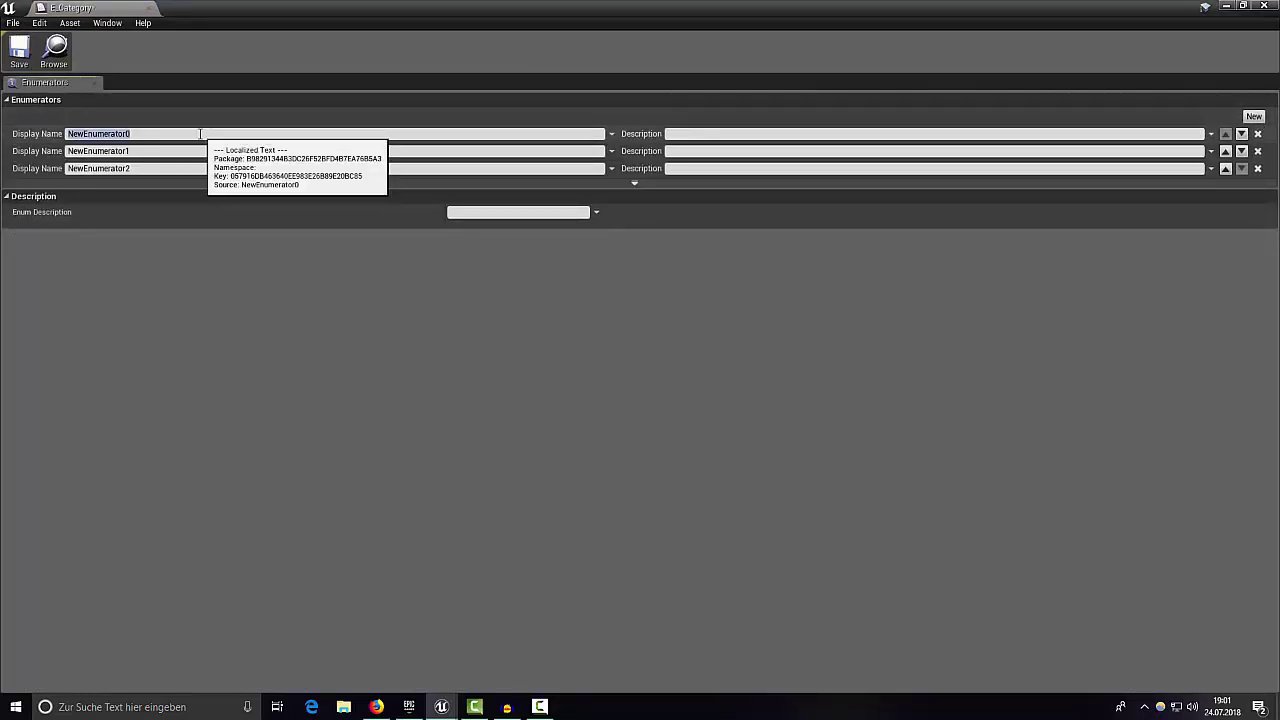
type("Air")
left_click(169, 151)
type("W")
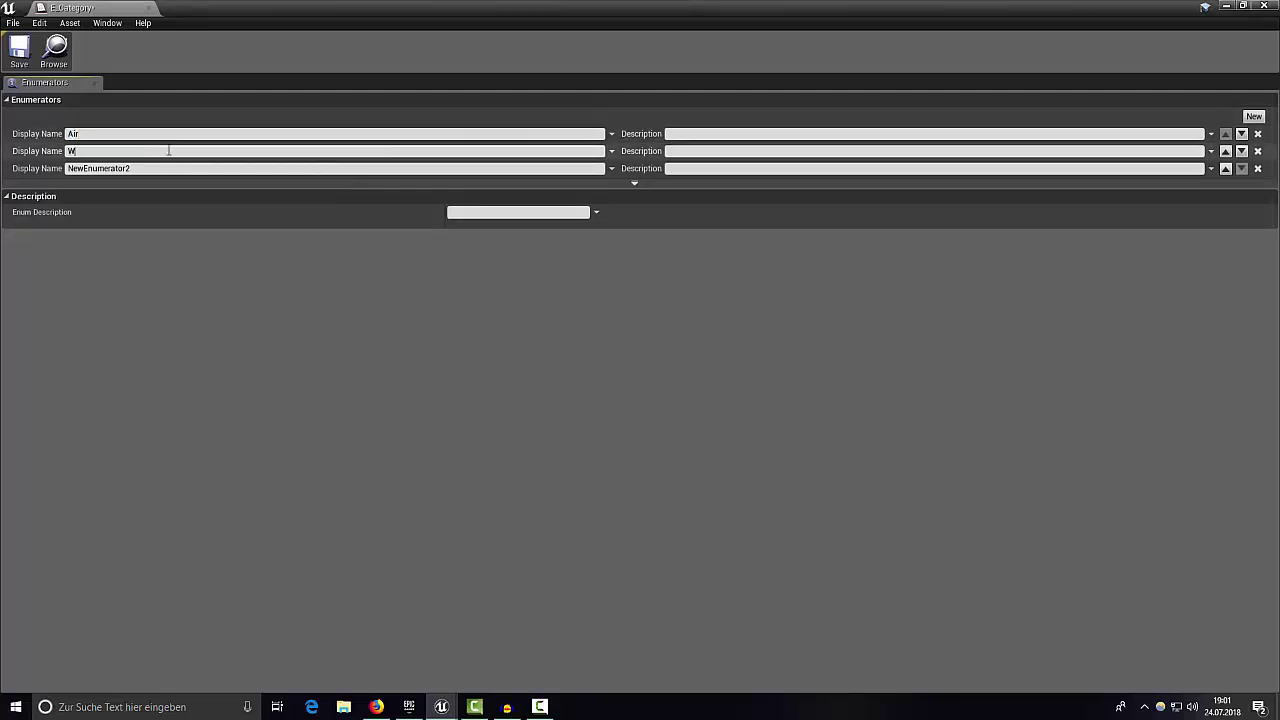
key("BackSpace")
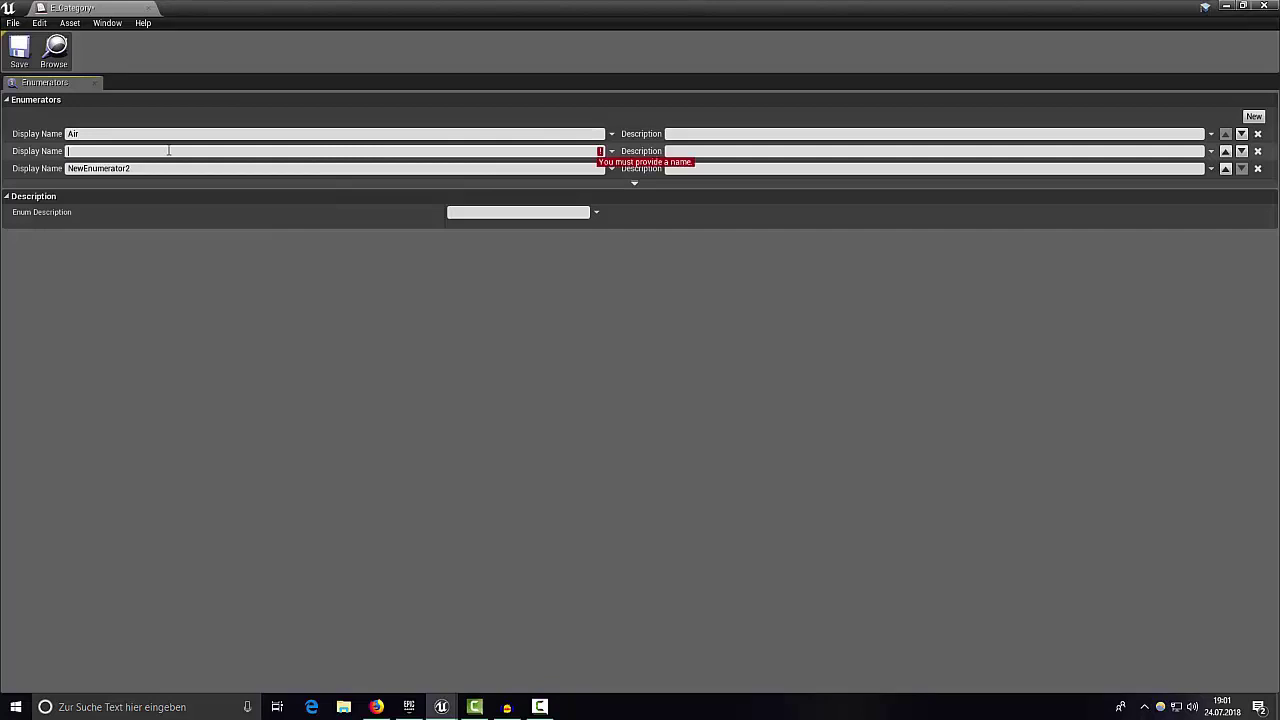
left_click(128, 134)
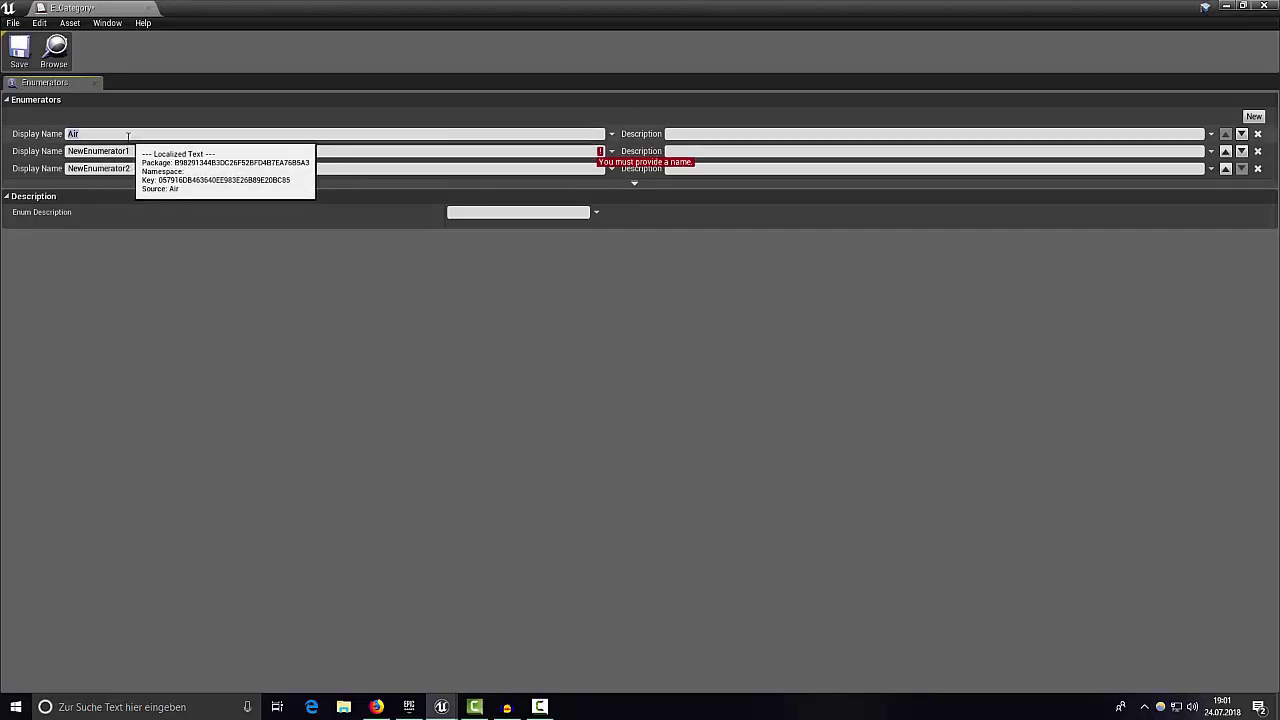
key("BackSpace")
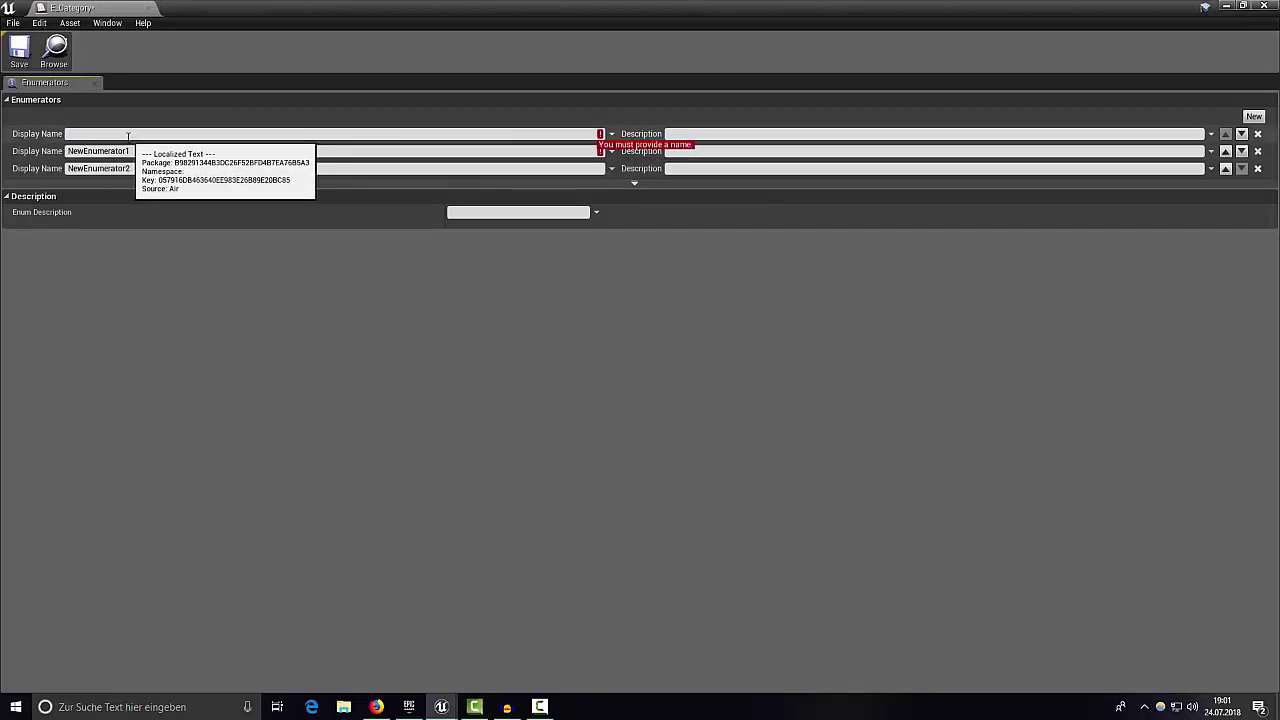
type("Armor")
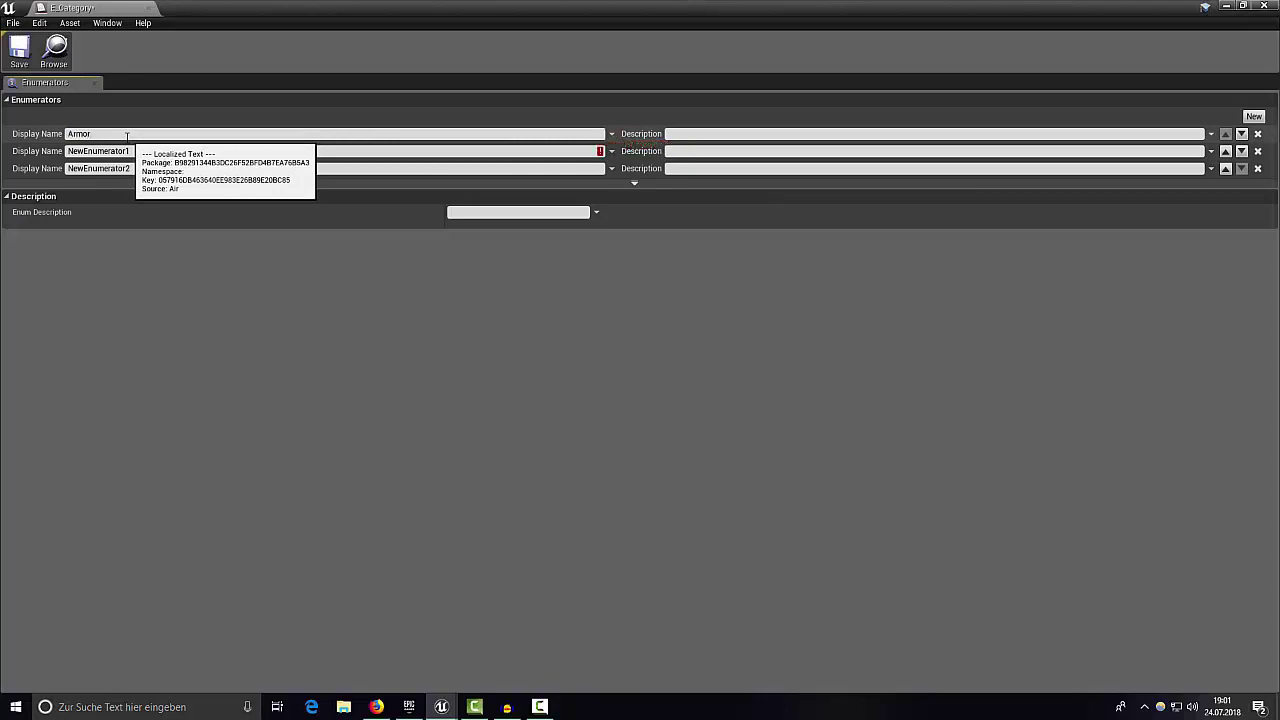
key("Return")
left_click(160, 152)
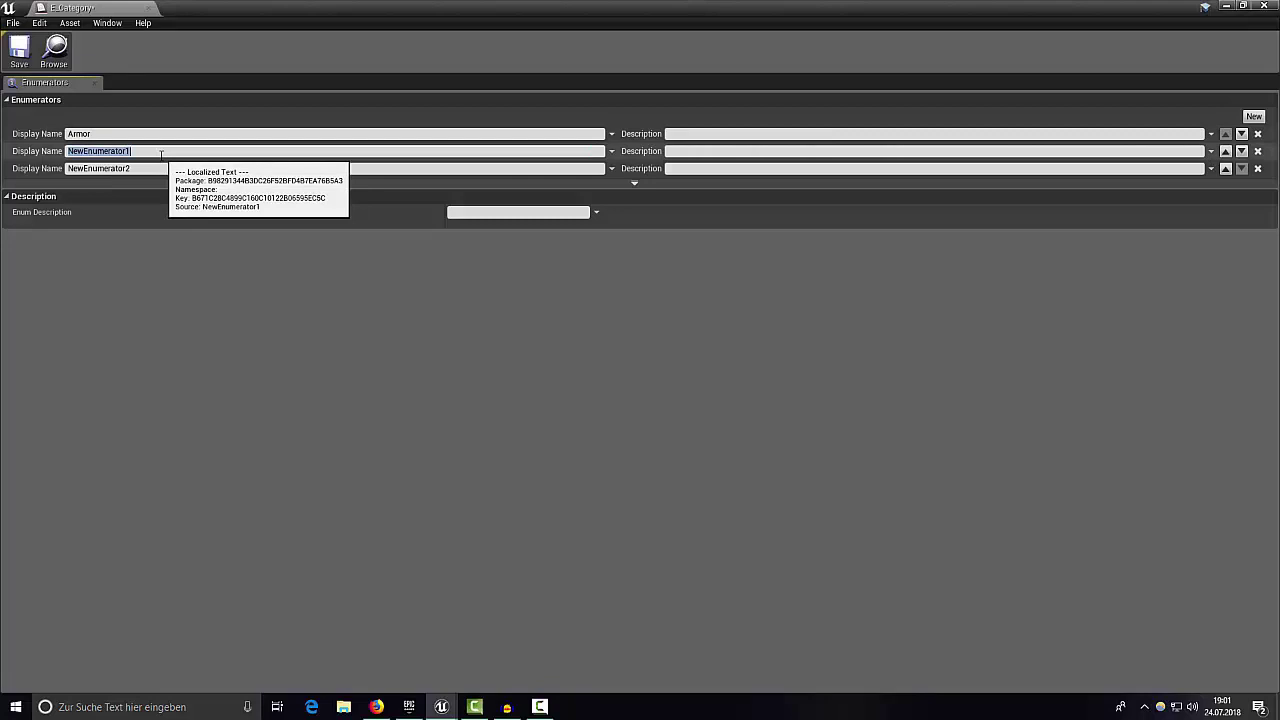
type("Weapon")
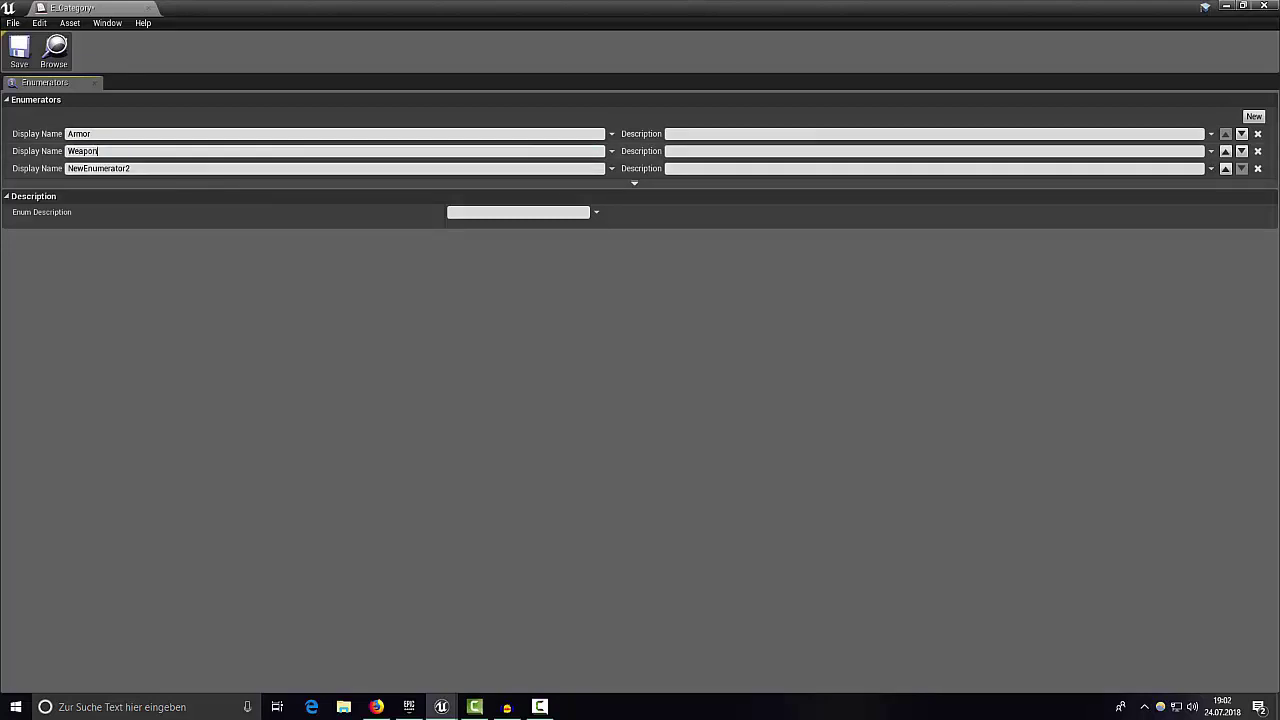
Add a fourth enumerator, name the last two Food and Misc, and save the enum
left_click(1254, 116)
left_click(138, 168)
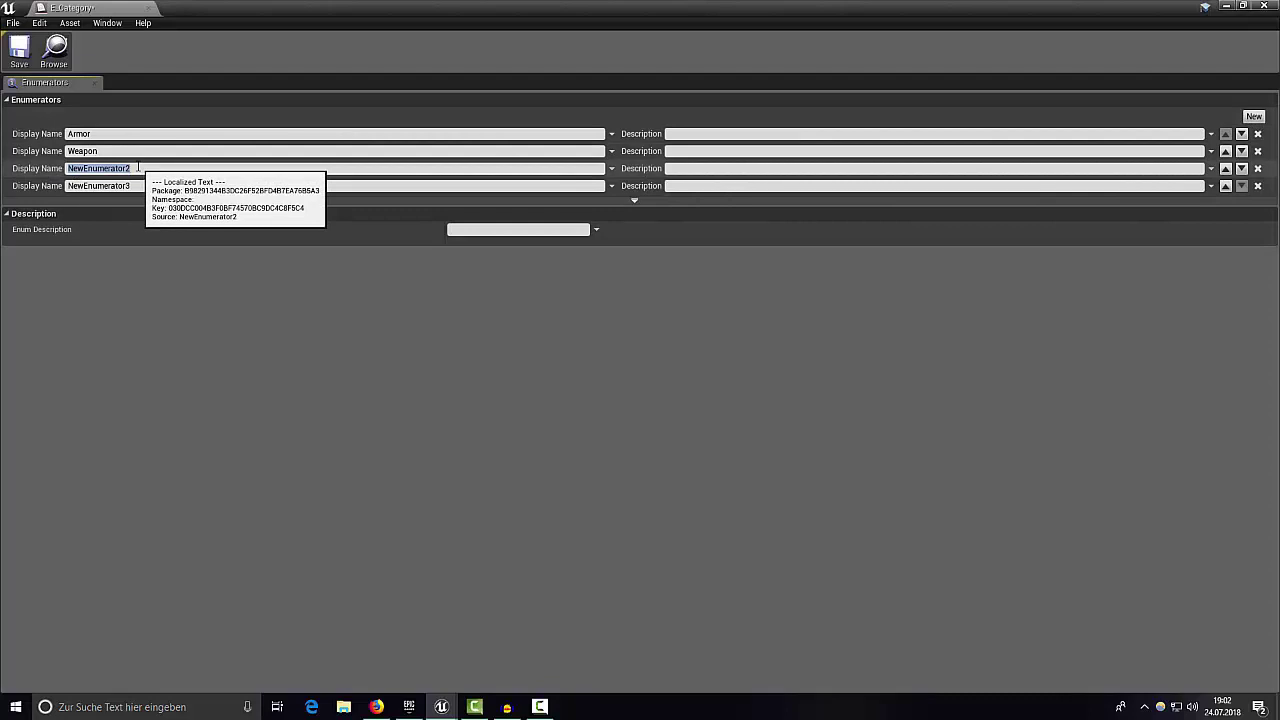
left_click(143, 169)
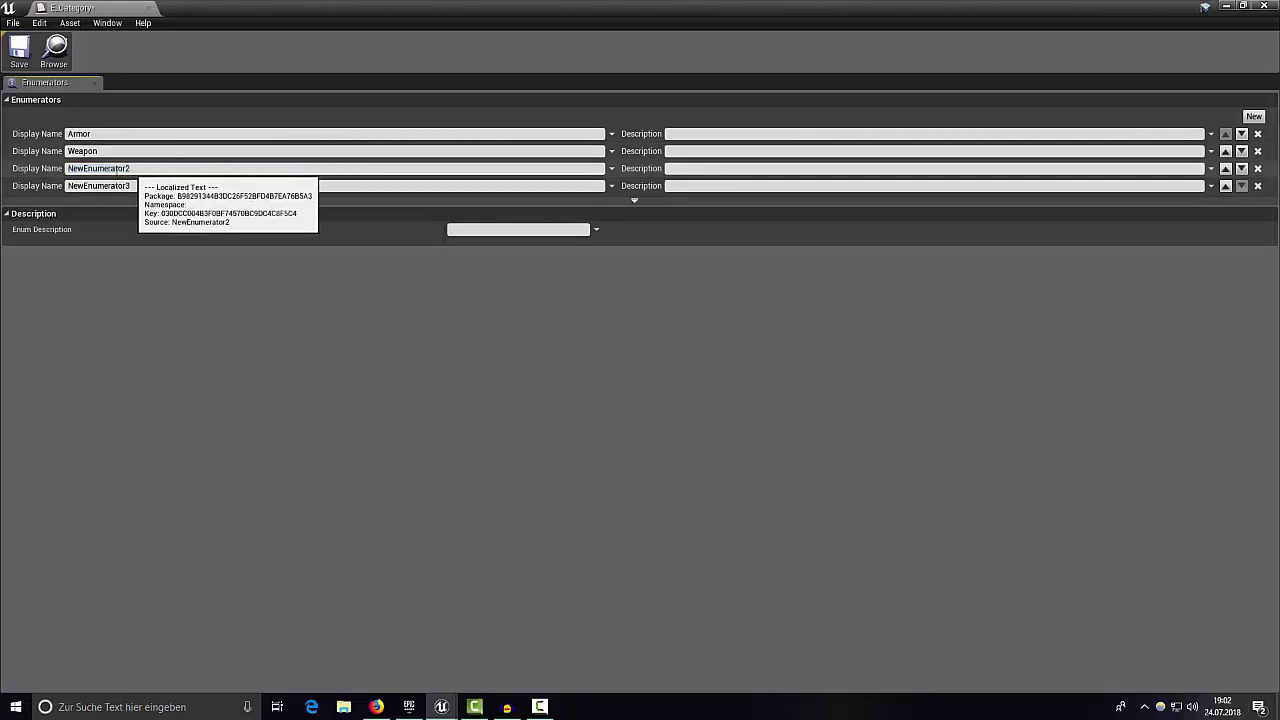
double_click(144, 169)
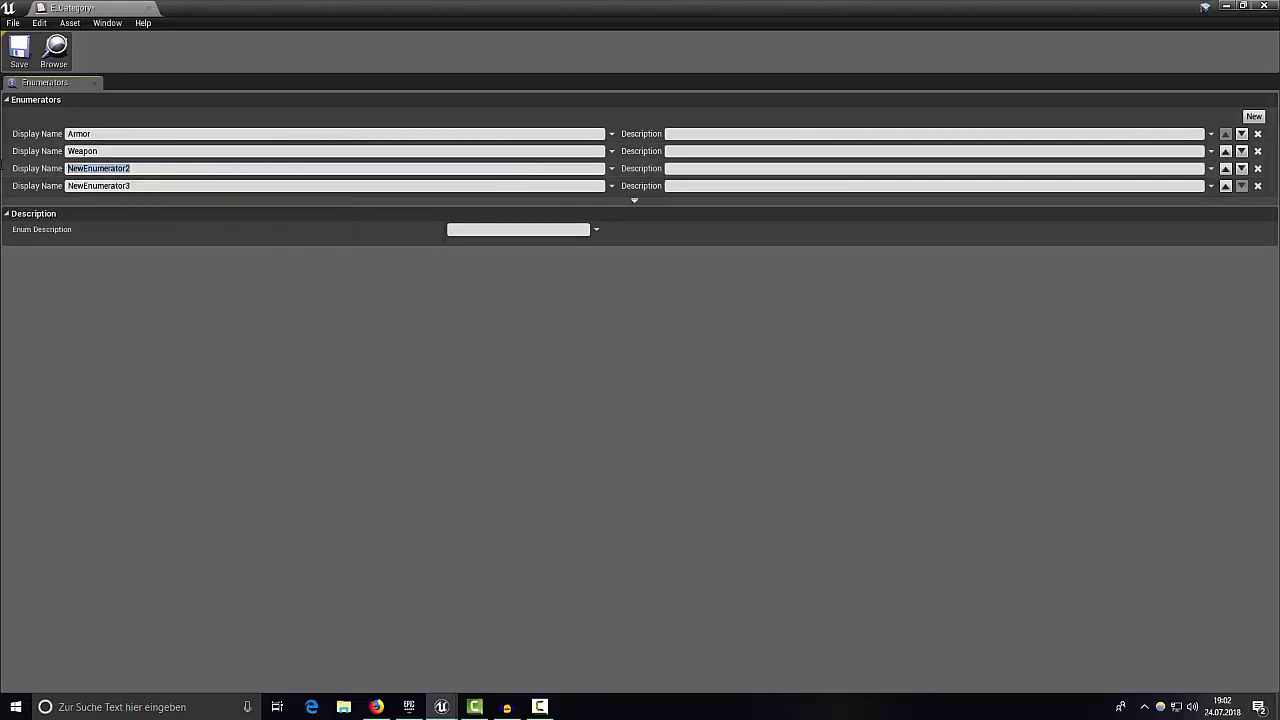
type("Food")
double_click(150, 186)
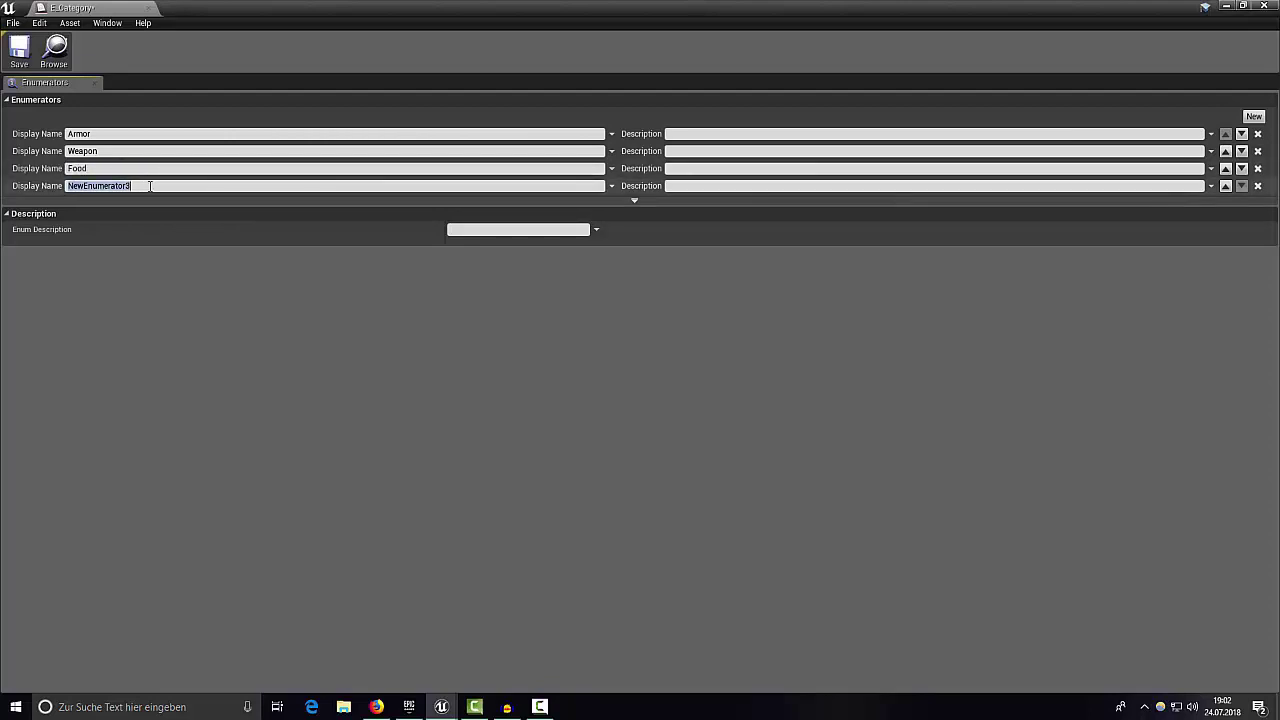
type("Misc")
key("Return")
key("ctrl+s")
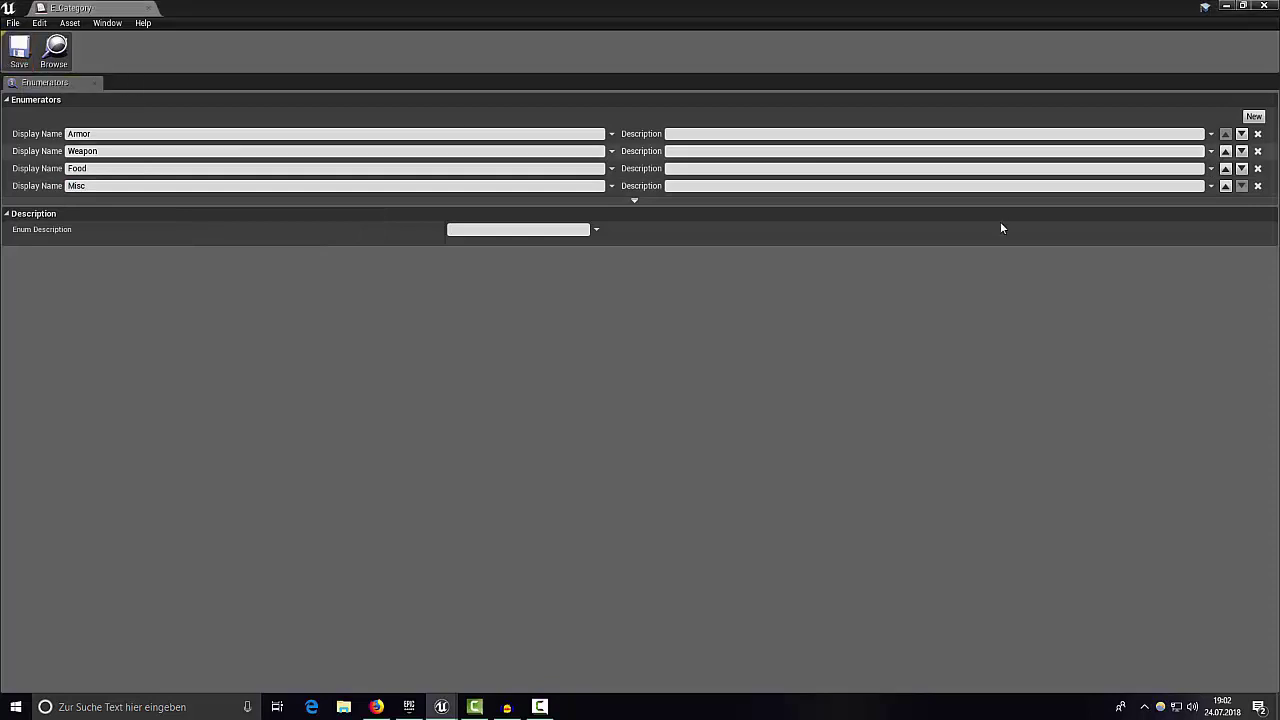
key("alt+Tab")
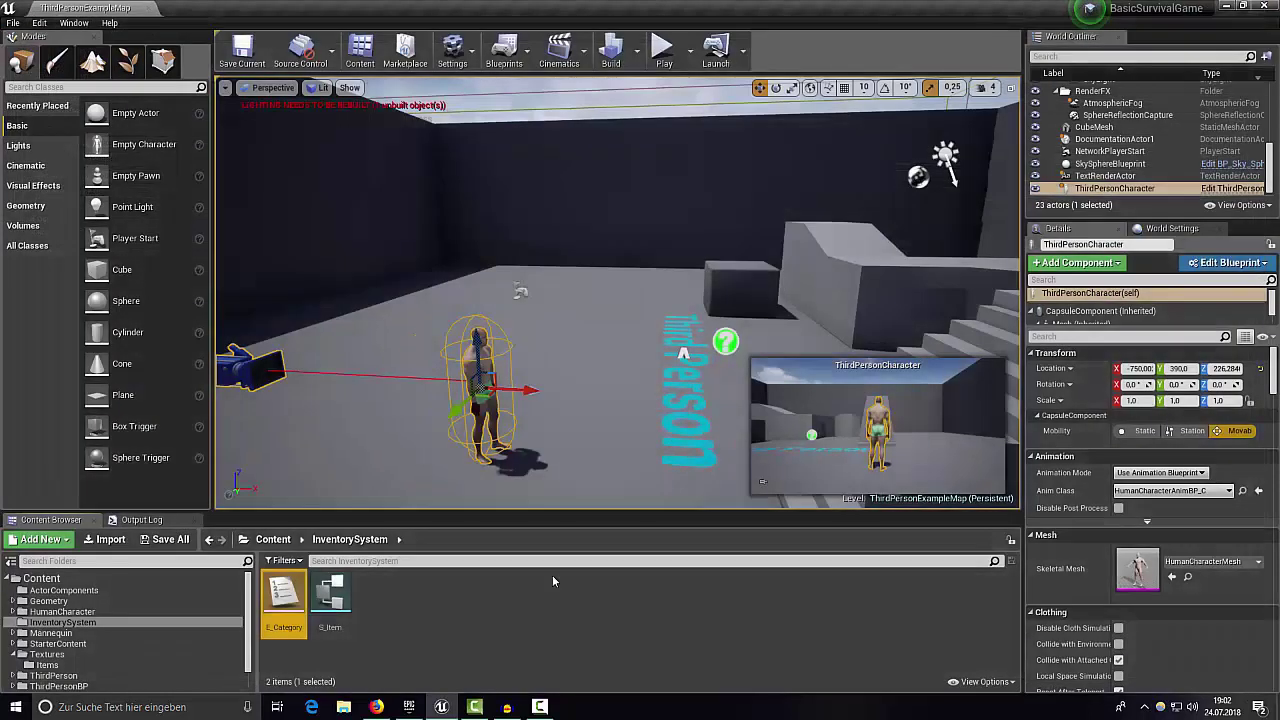
In S_Item, make the first variable a String named Name
double_click(333, 605)
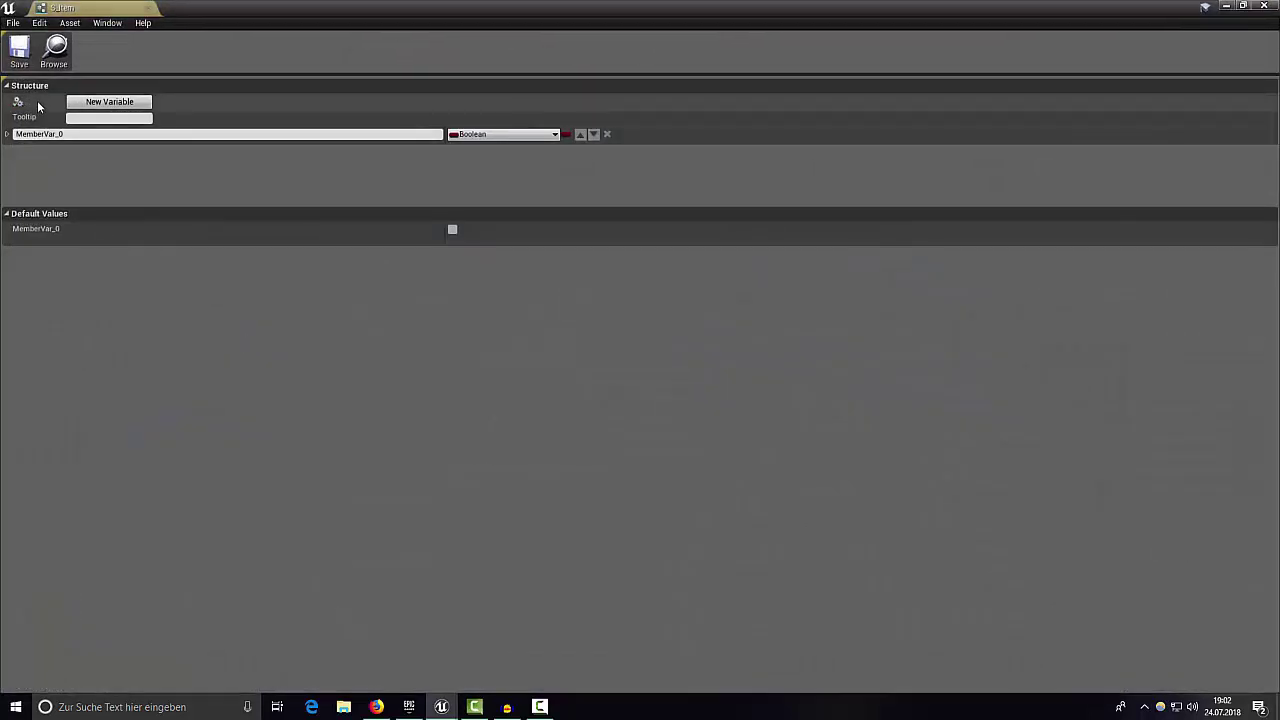
left_click(475, 138)
left_click(400, 238)
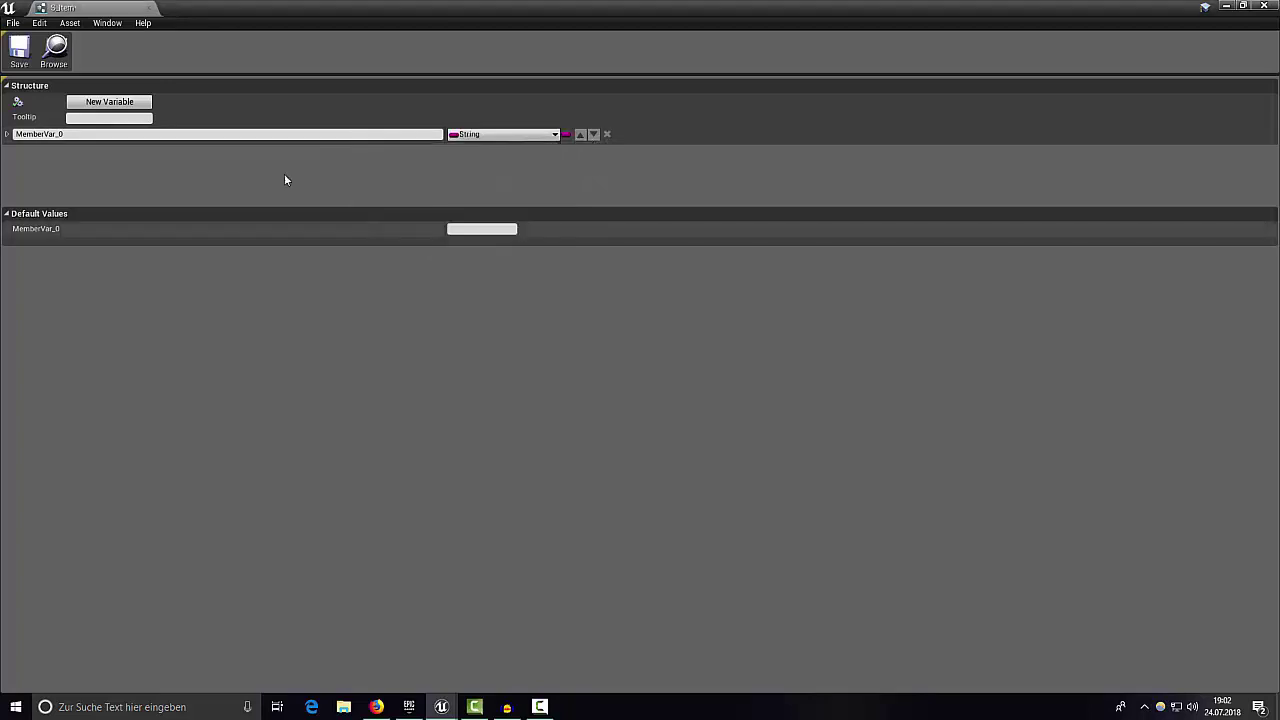
left_click(19, 50)
left_click(118, 134)
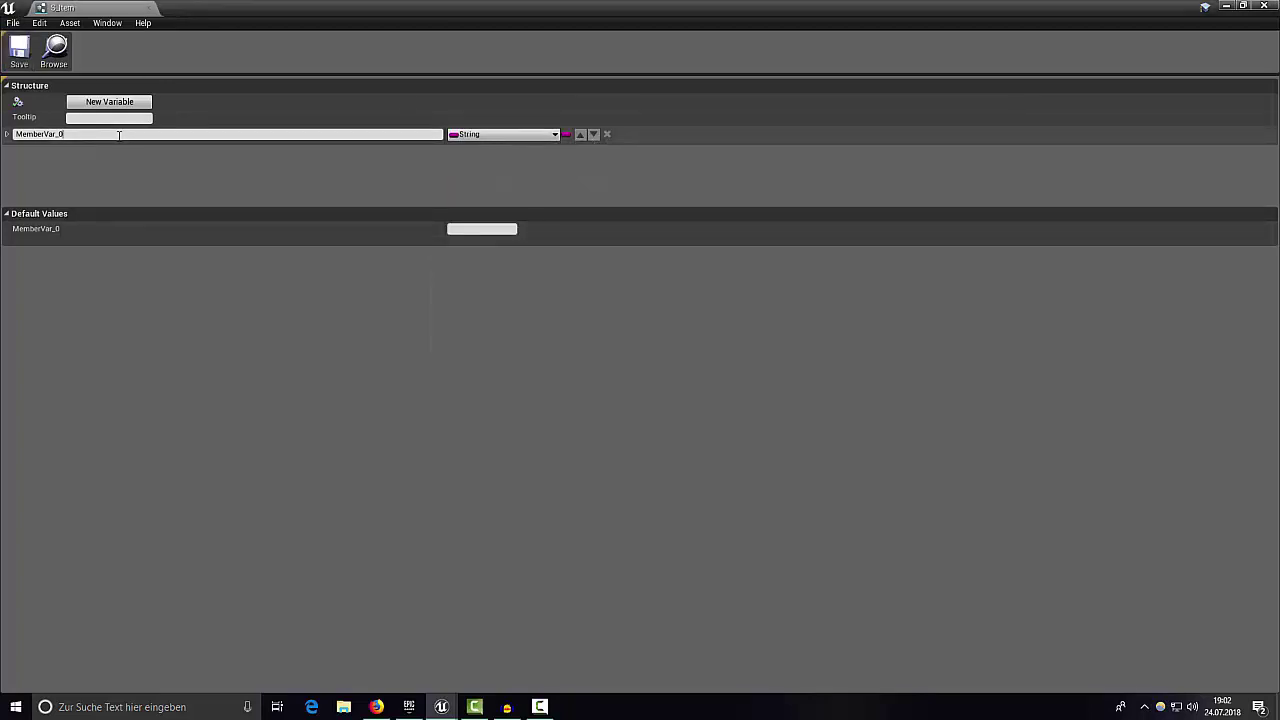
key("ctrl+a")
key("BackSpace")
type("Name")
key("Return")
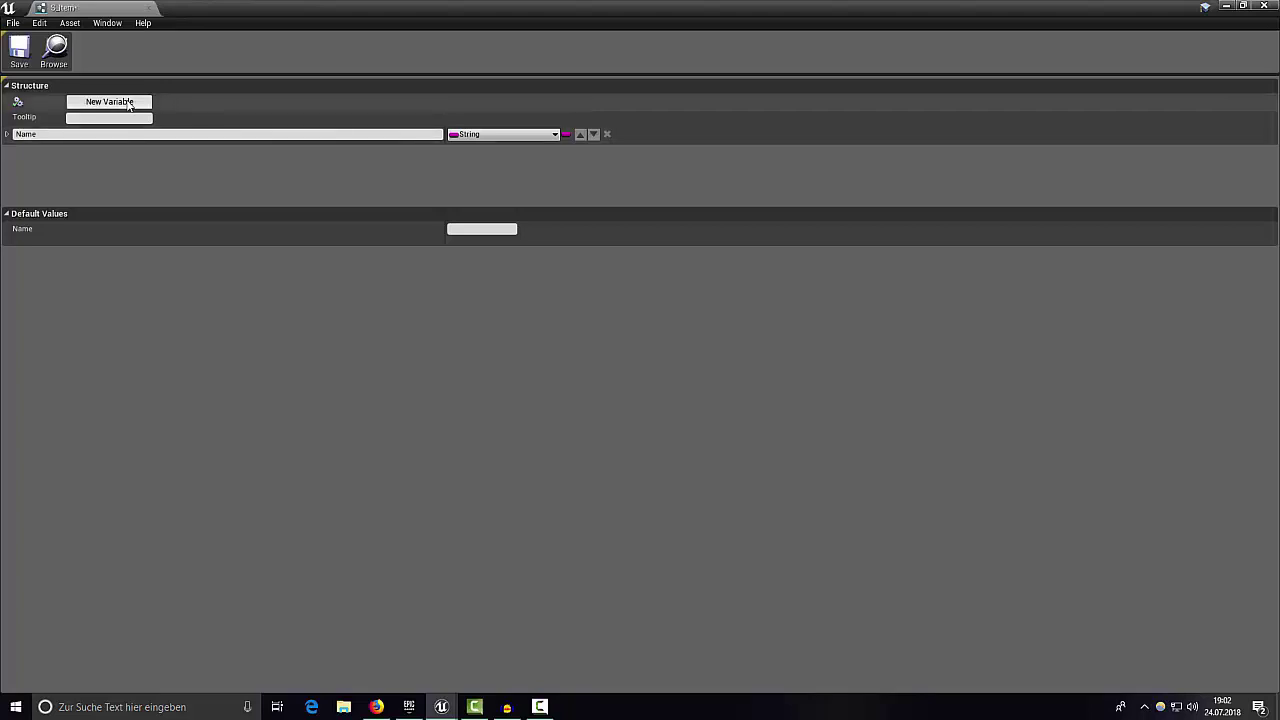
Add an E_Category variable Category defaulting to Misc, set Name's default to Item, and save
left_click(109, 102)
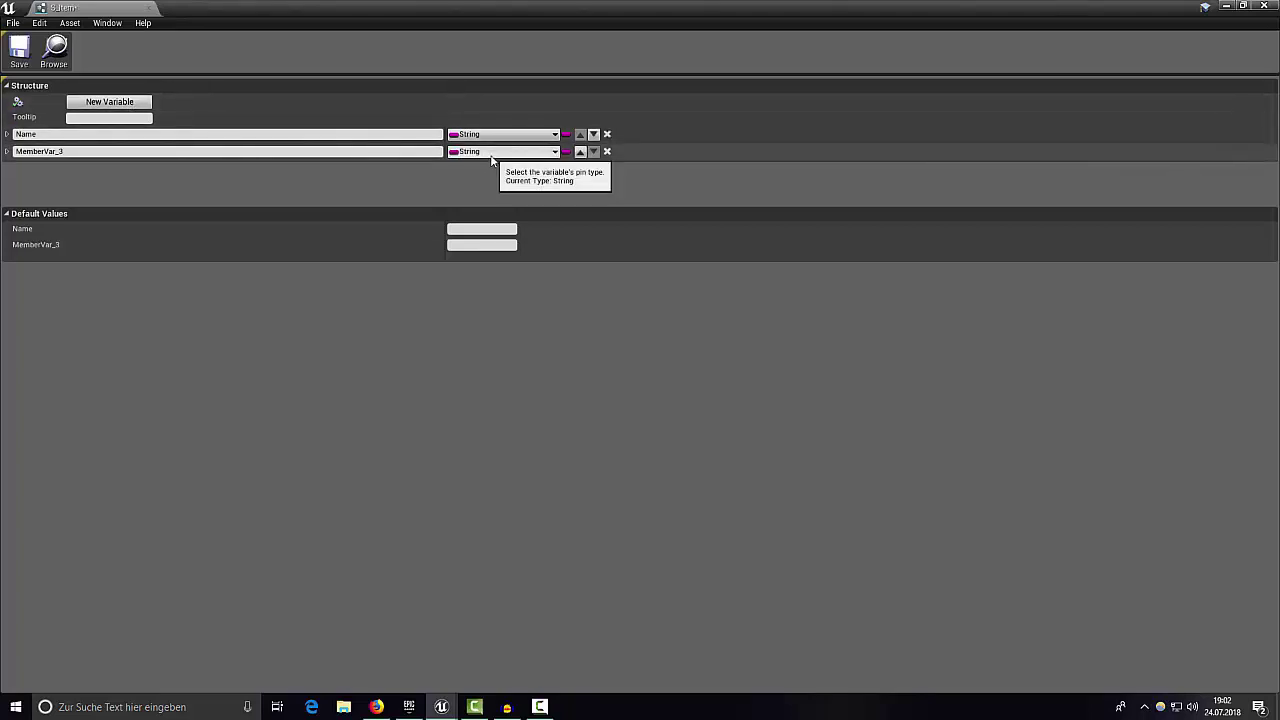
left_click(301, 151)
key("ctrl+a")
type("Category")
key("Return")
left_click(475, 151)
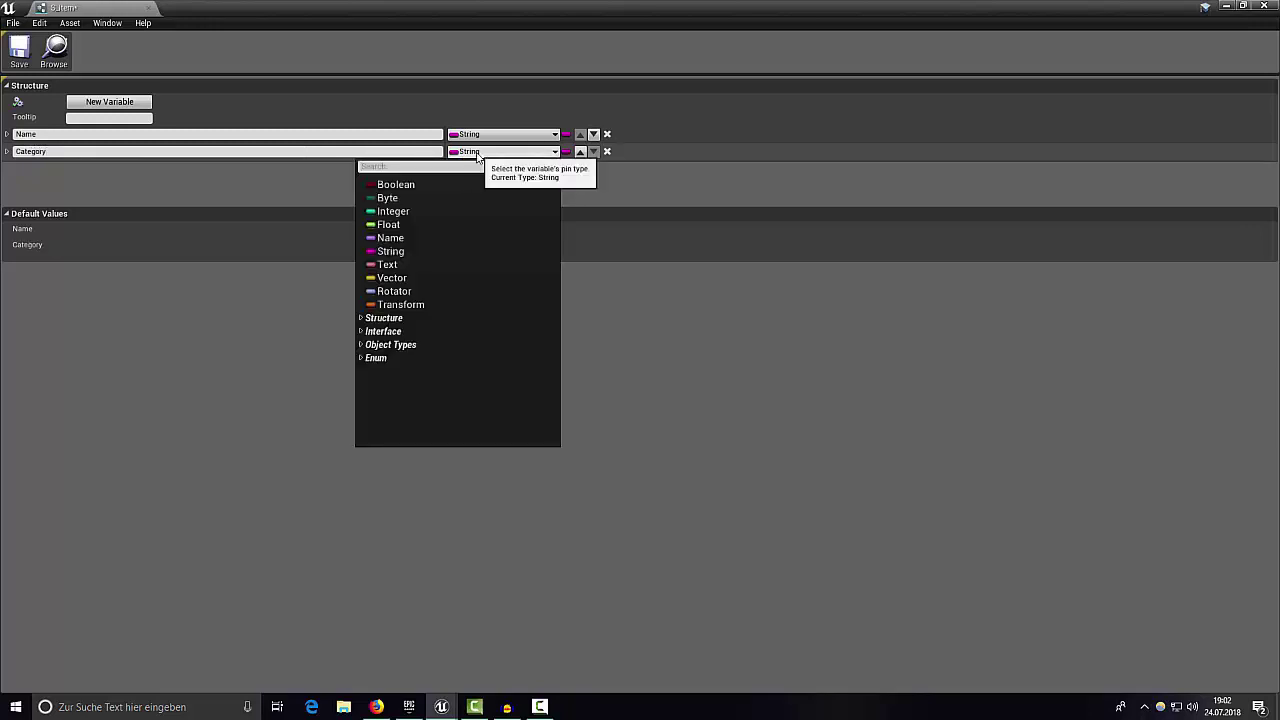
type("E")
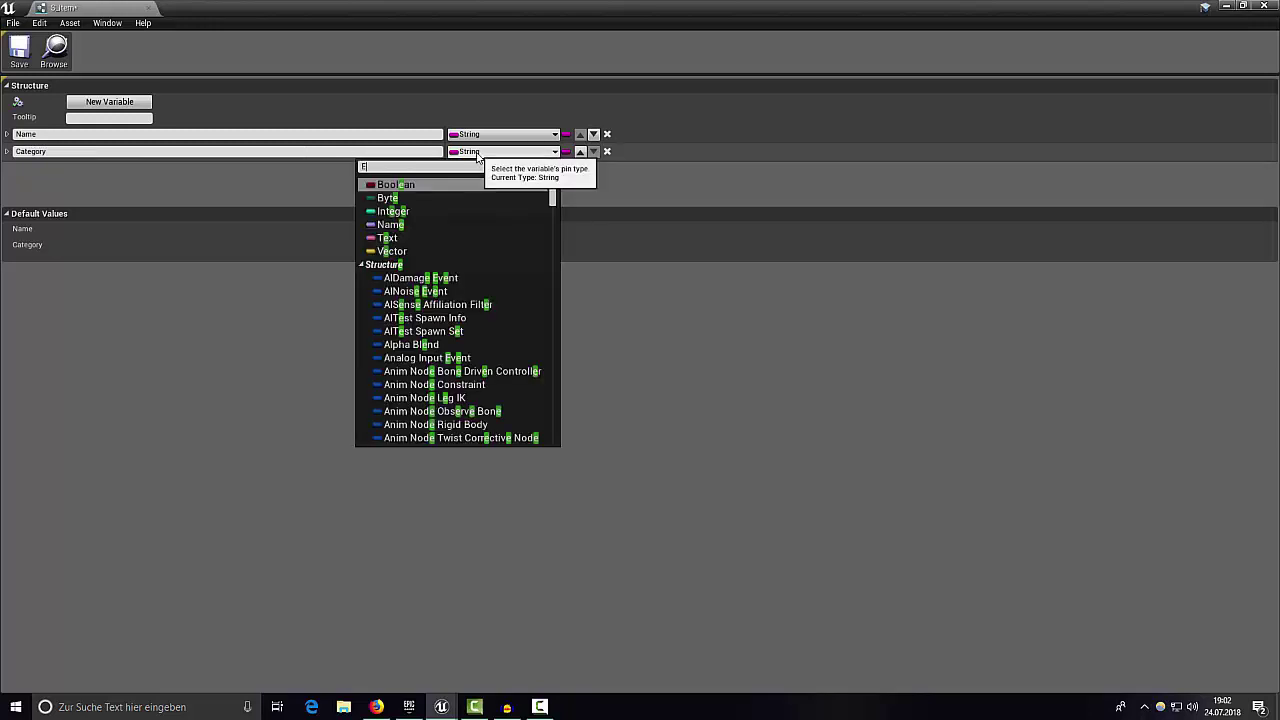
type("_Cate")
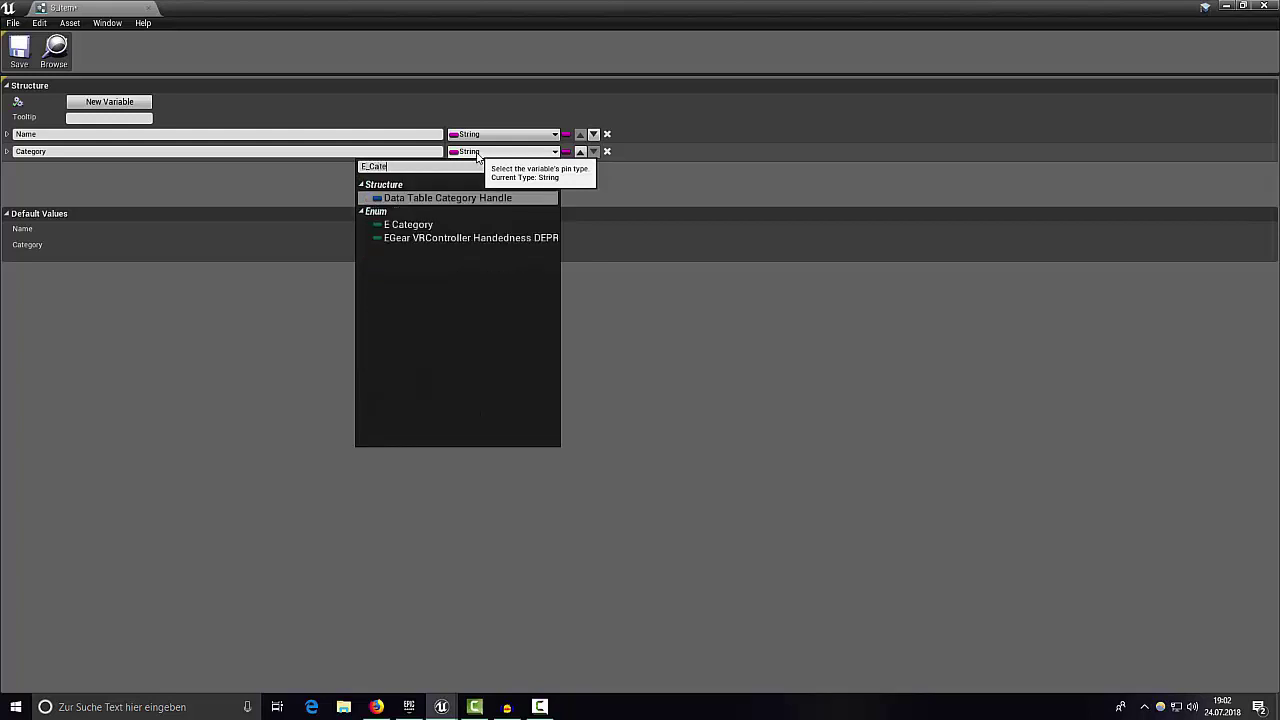
left_click(430, 225)
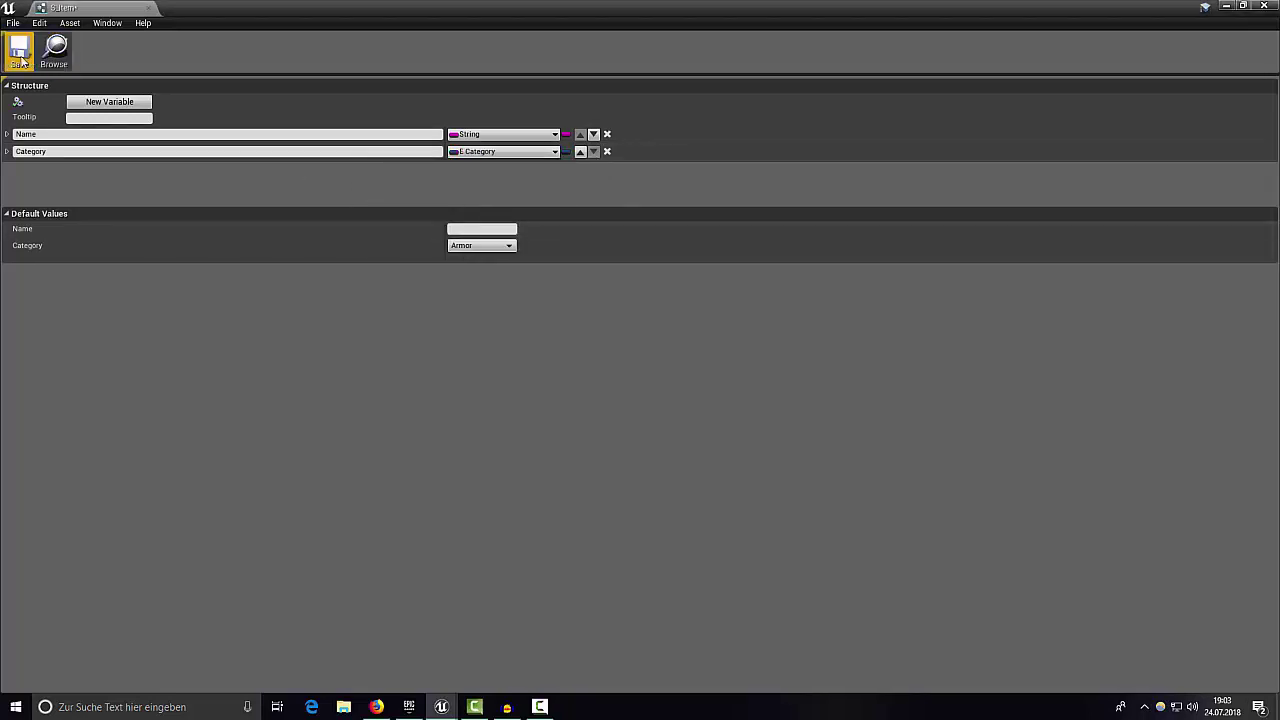
left_click(477, 247)
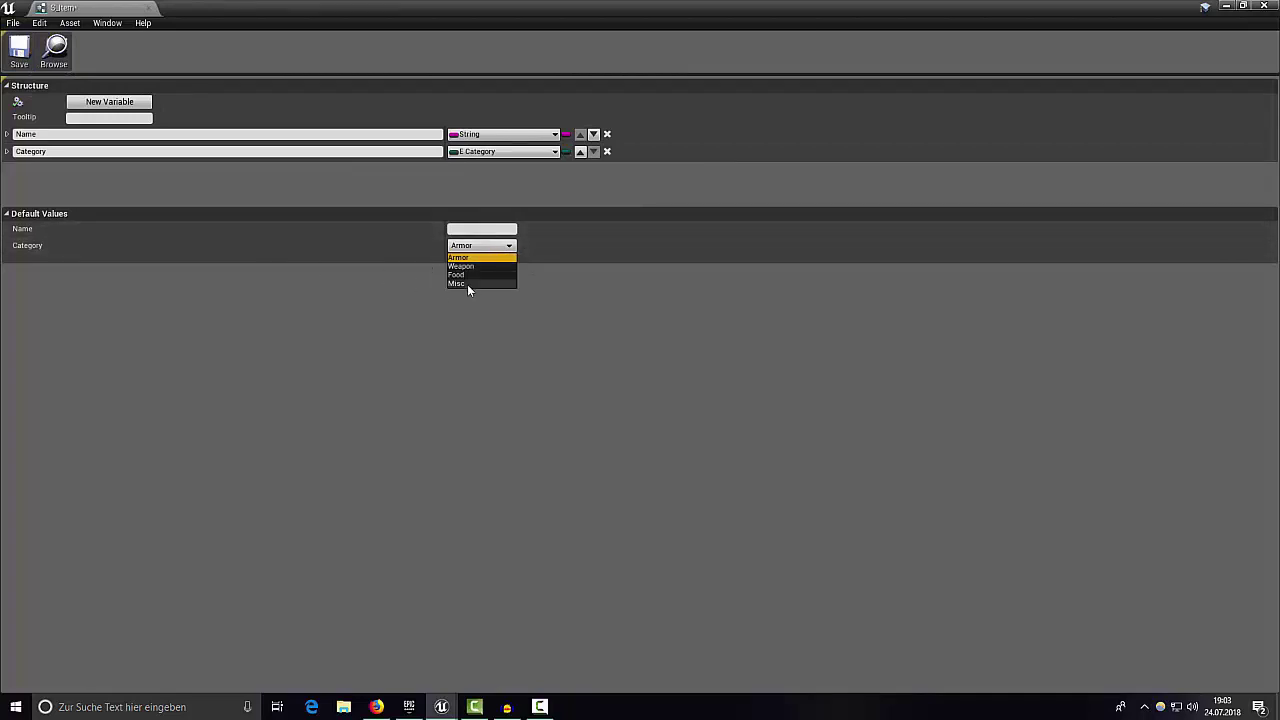
left_click(478, 284)
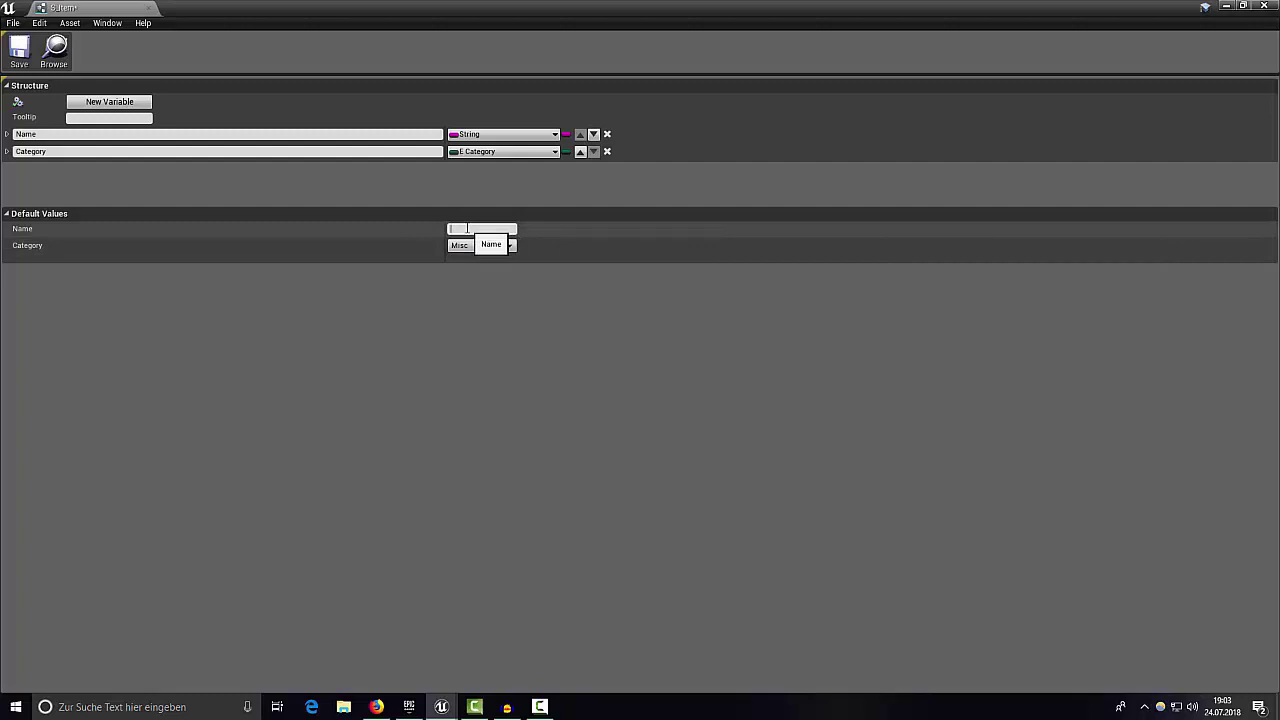
type("Item")
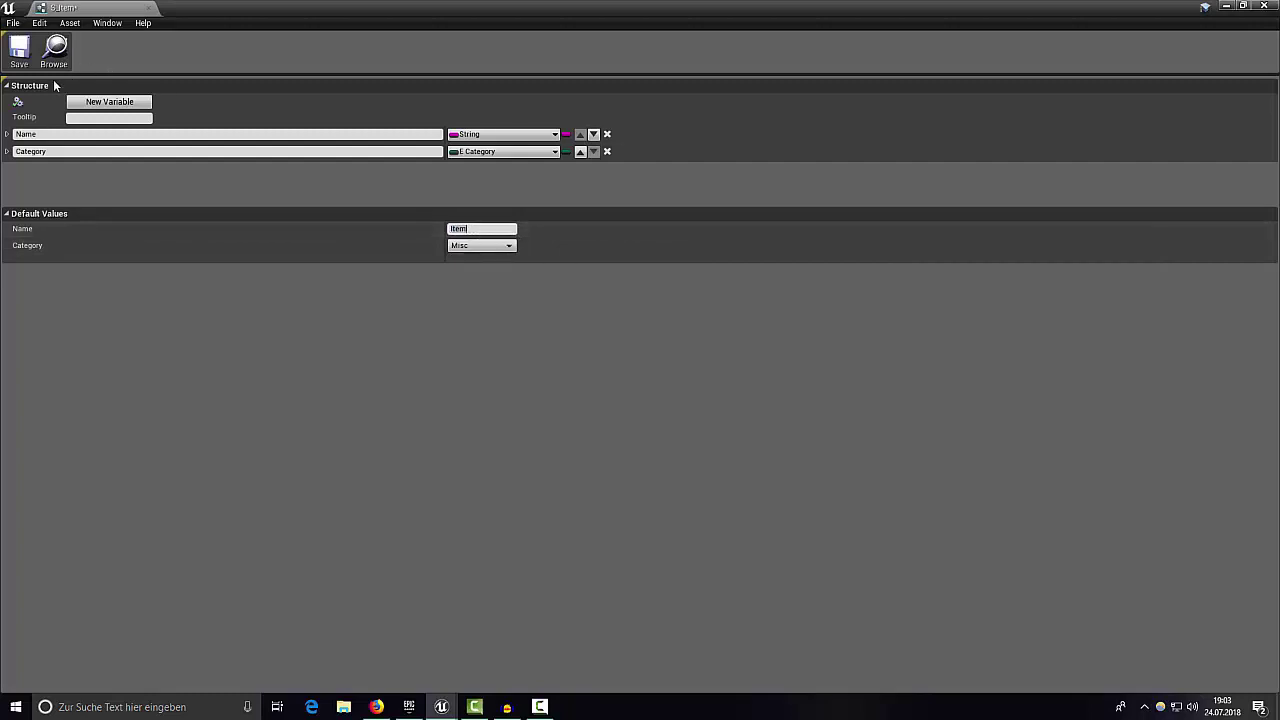
left_click(27, 66)
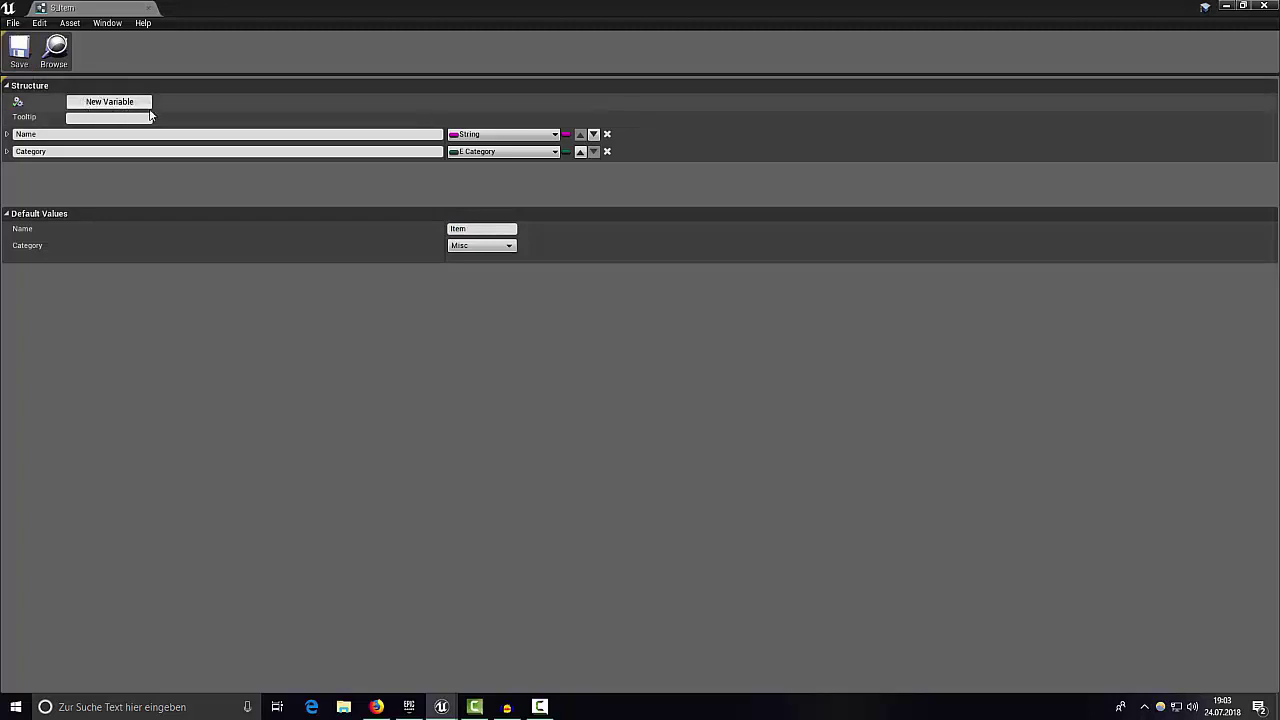
Add a third S_Item variable, Weight, of type Float, and save the structure
left_click(109, 102)
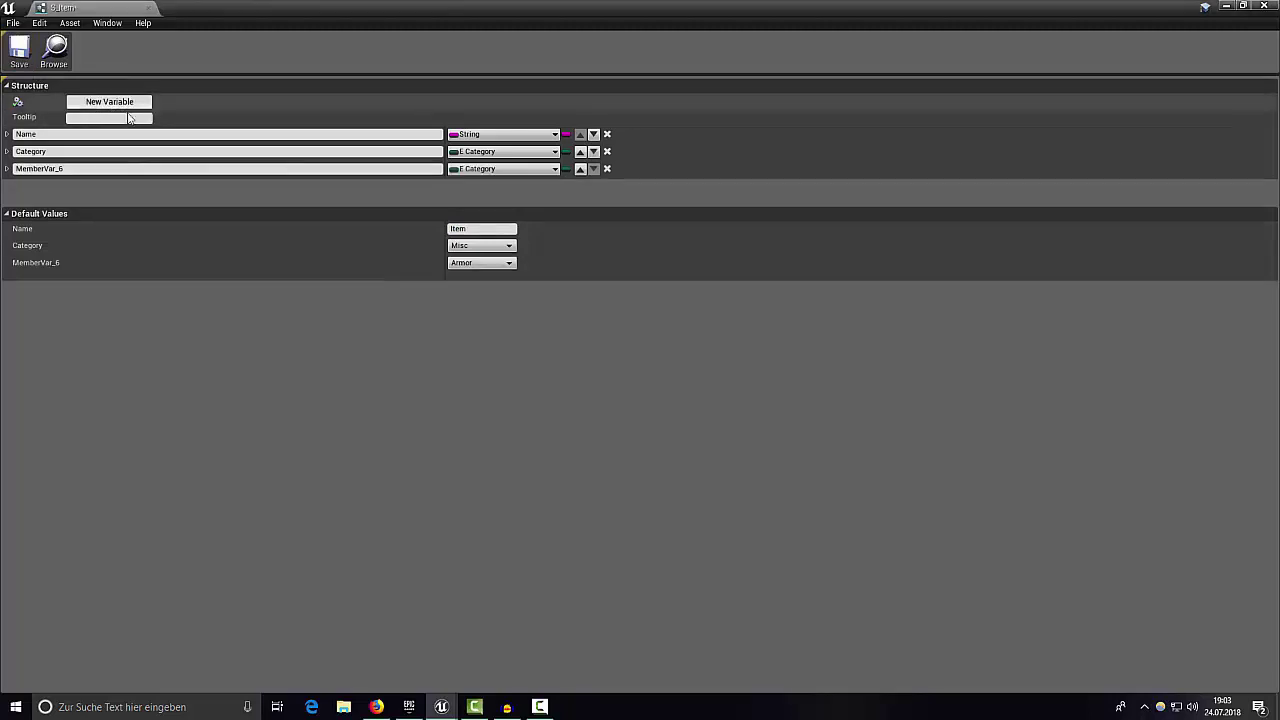
double_click(183, 169)
type("Wei")
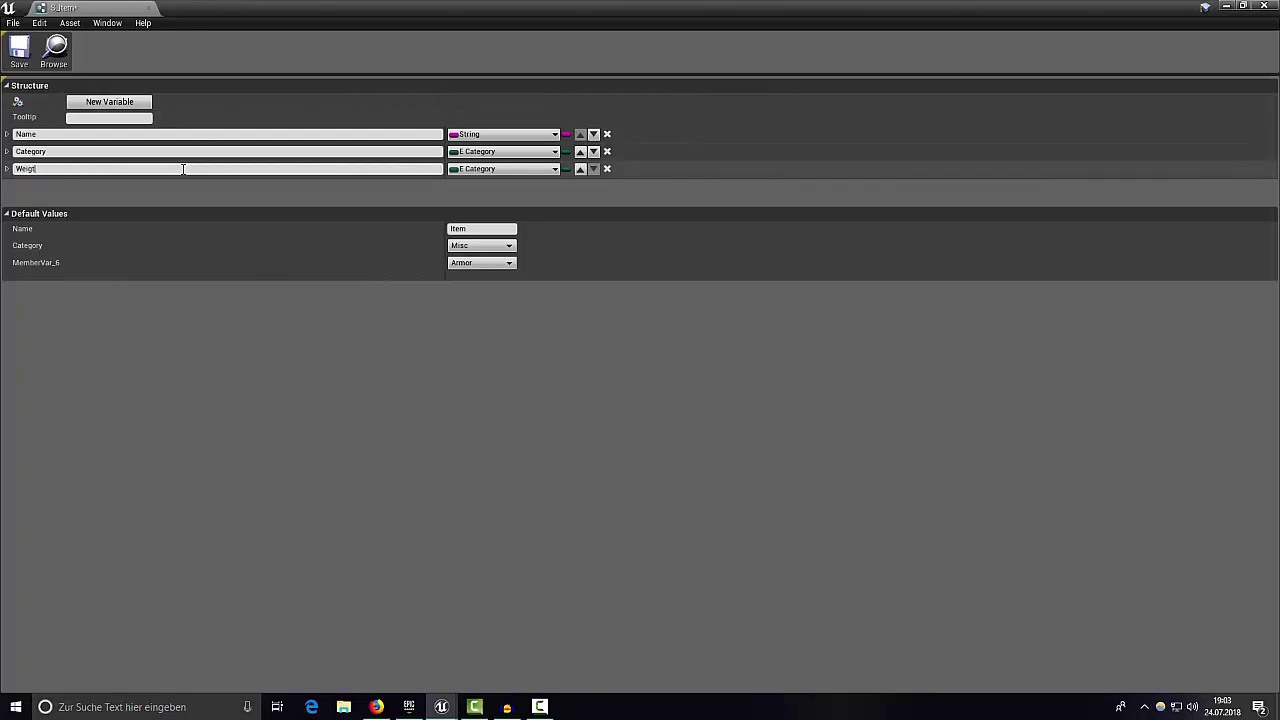
type("ght")
key("Return")
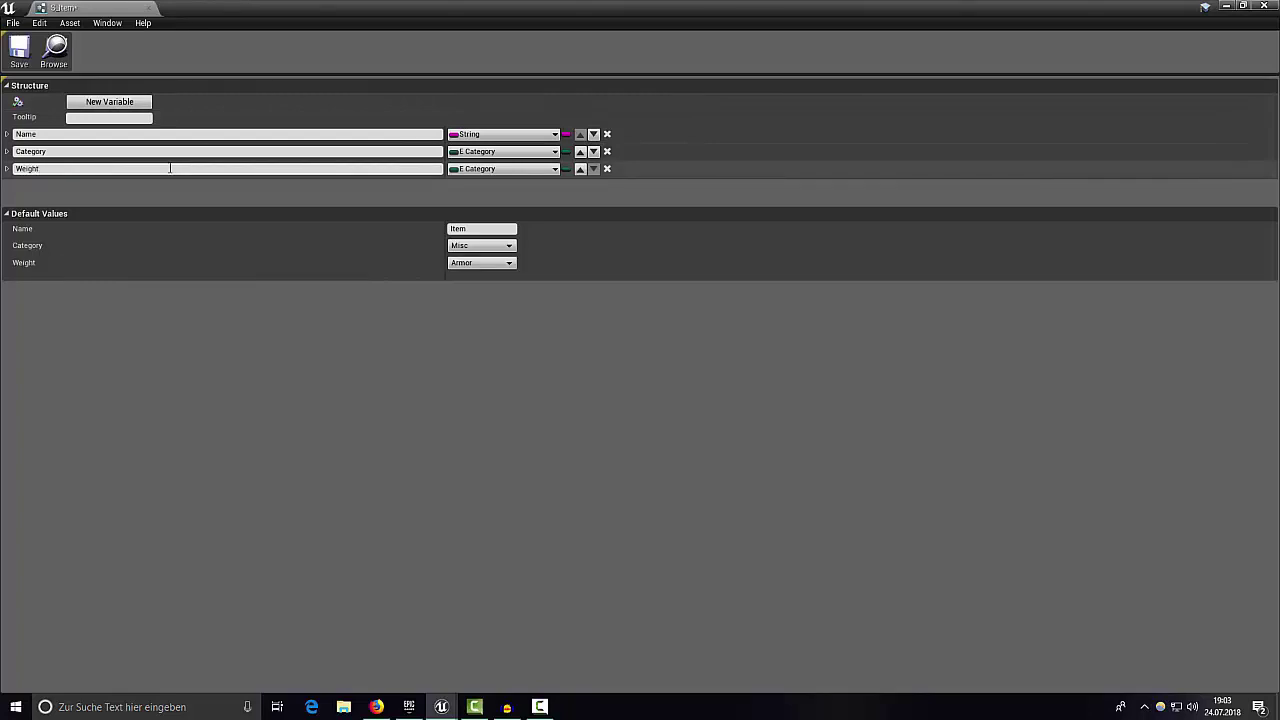
left_click(499, 170)
left_click(405, 240)
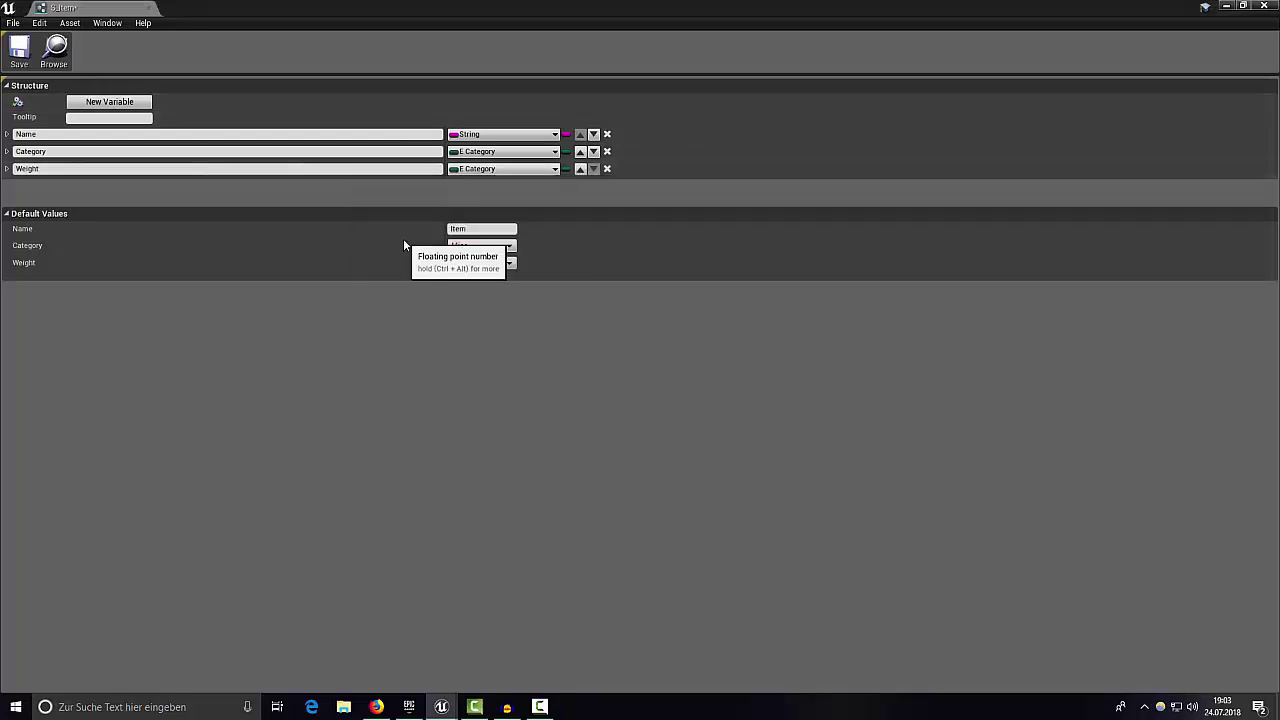
left_click(21, 50)
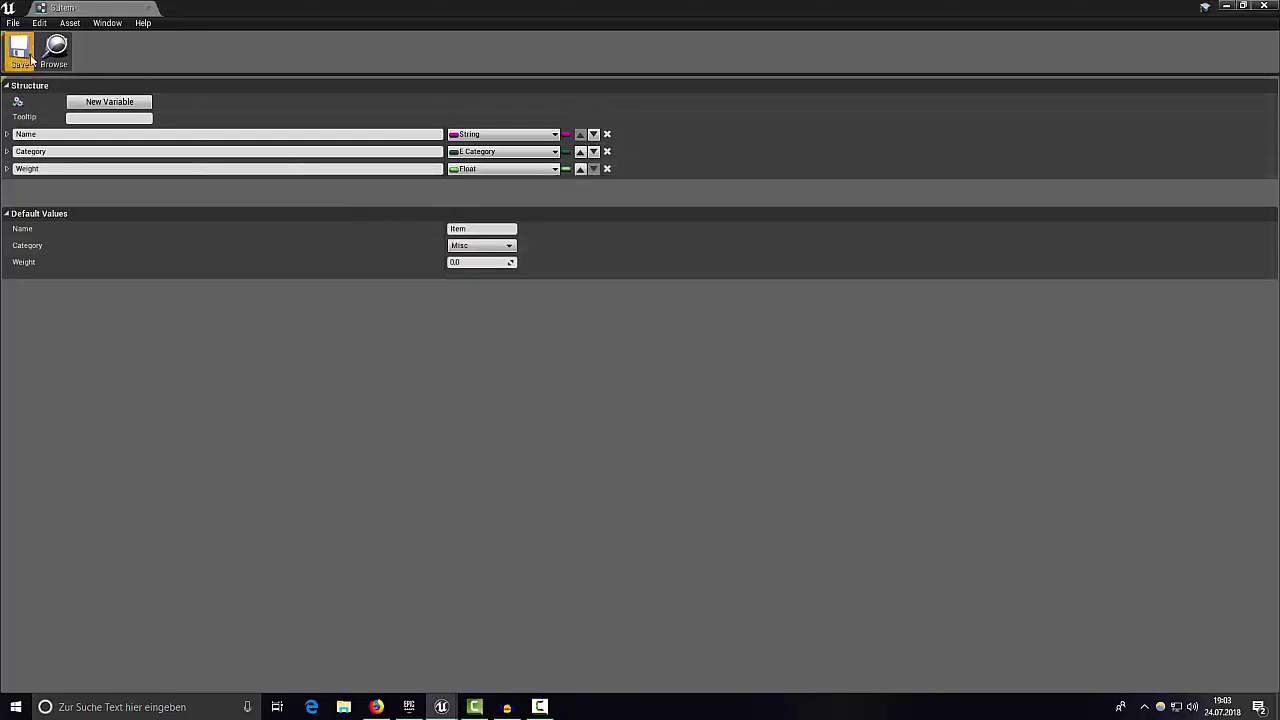
Create a new Data Table in InventorySystem with S_Item as its row structure
left_click(1272, 6)
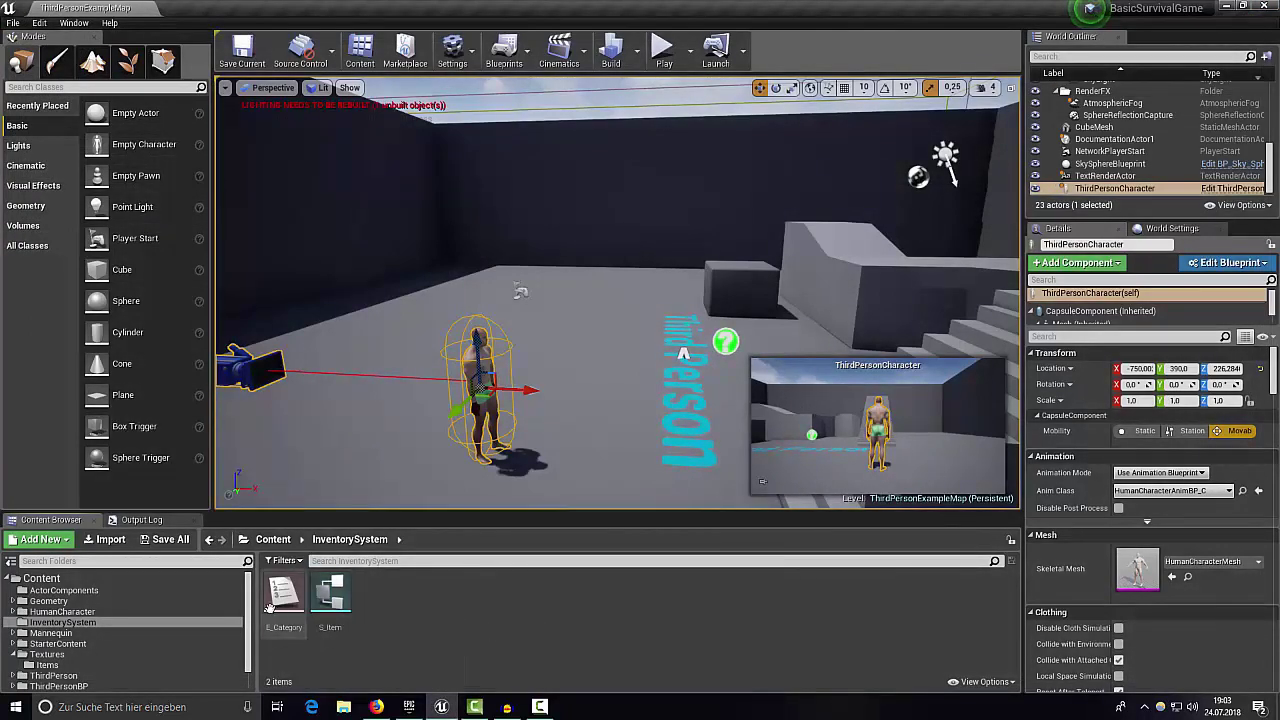
right_click(382, 599)
mouse_move(404, 597)
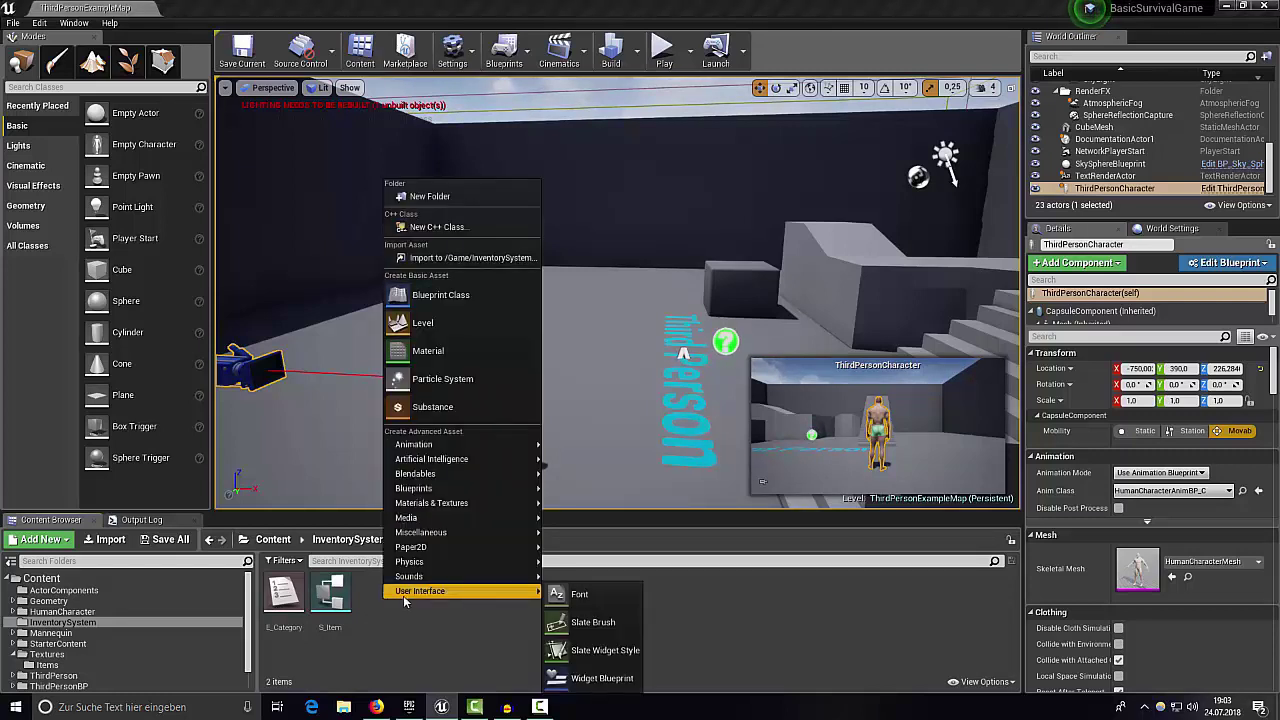
mouse_move(422, 538)
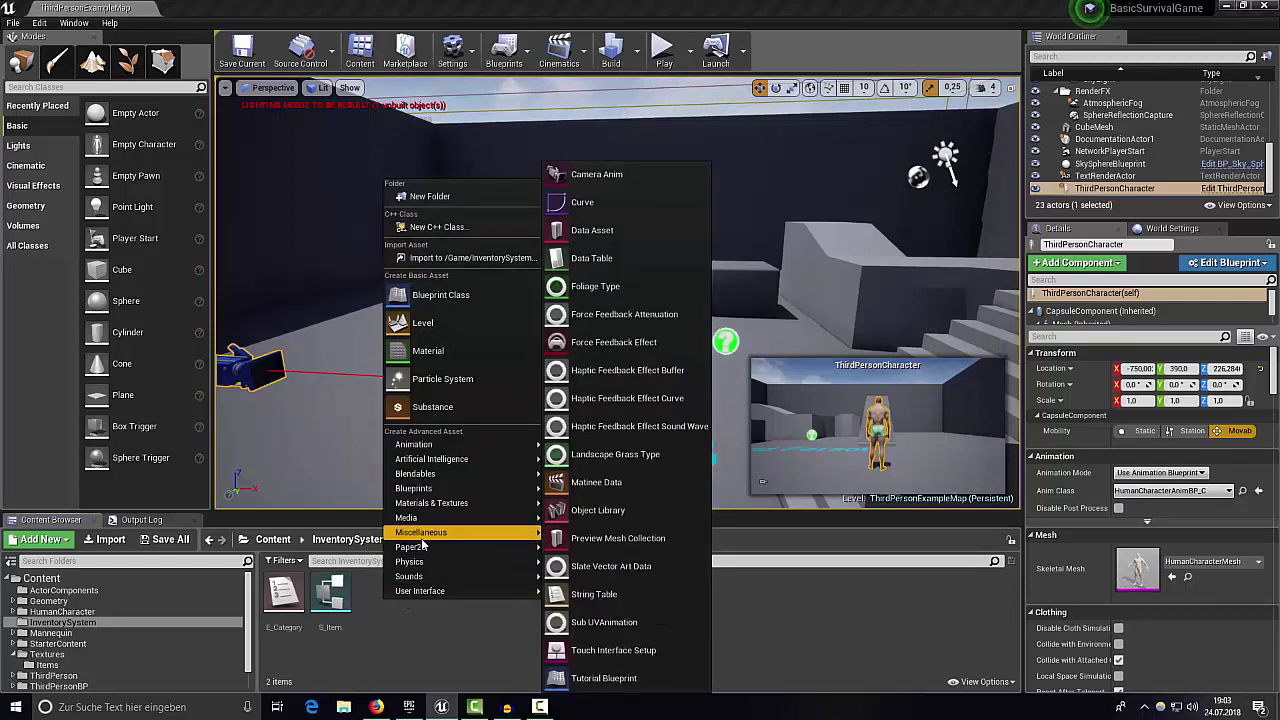
left_click(604, 266)
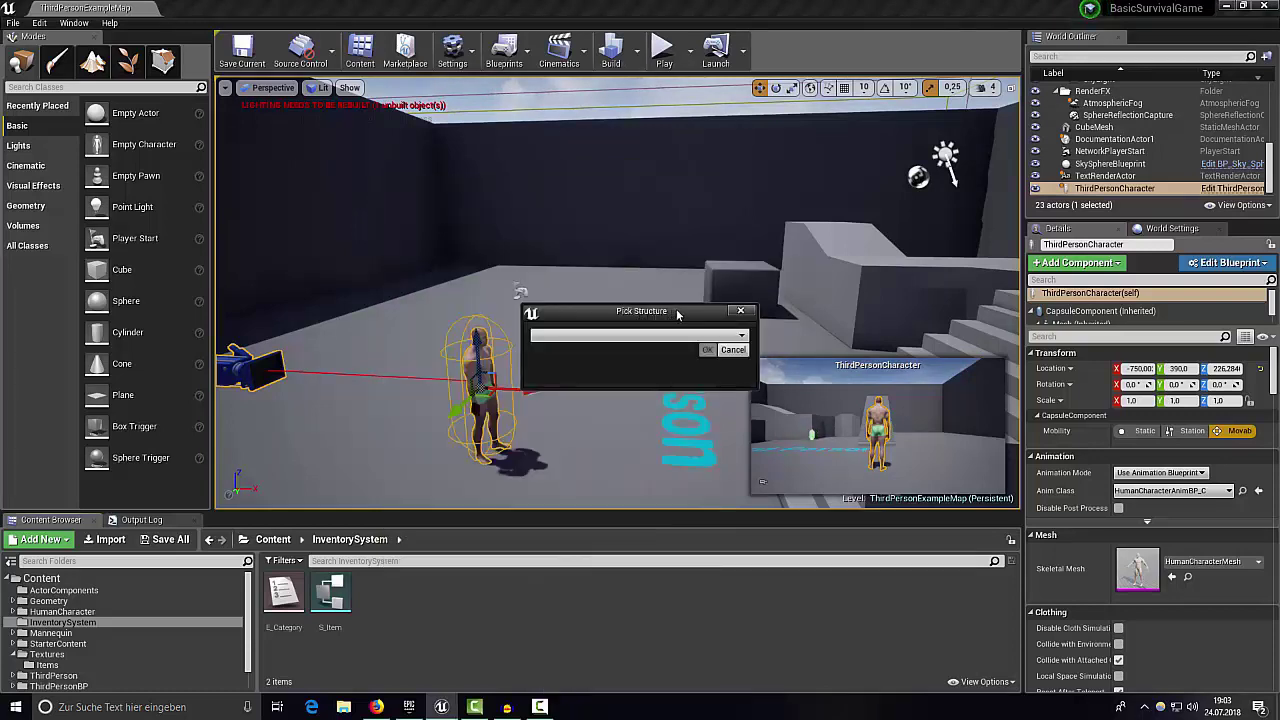
left_click(580, 338)
left_click(559, 358)
left_click(707, 350)
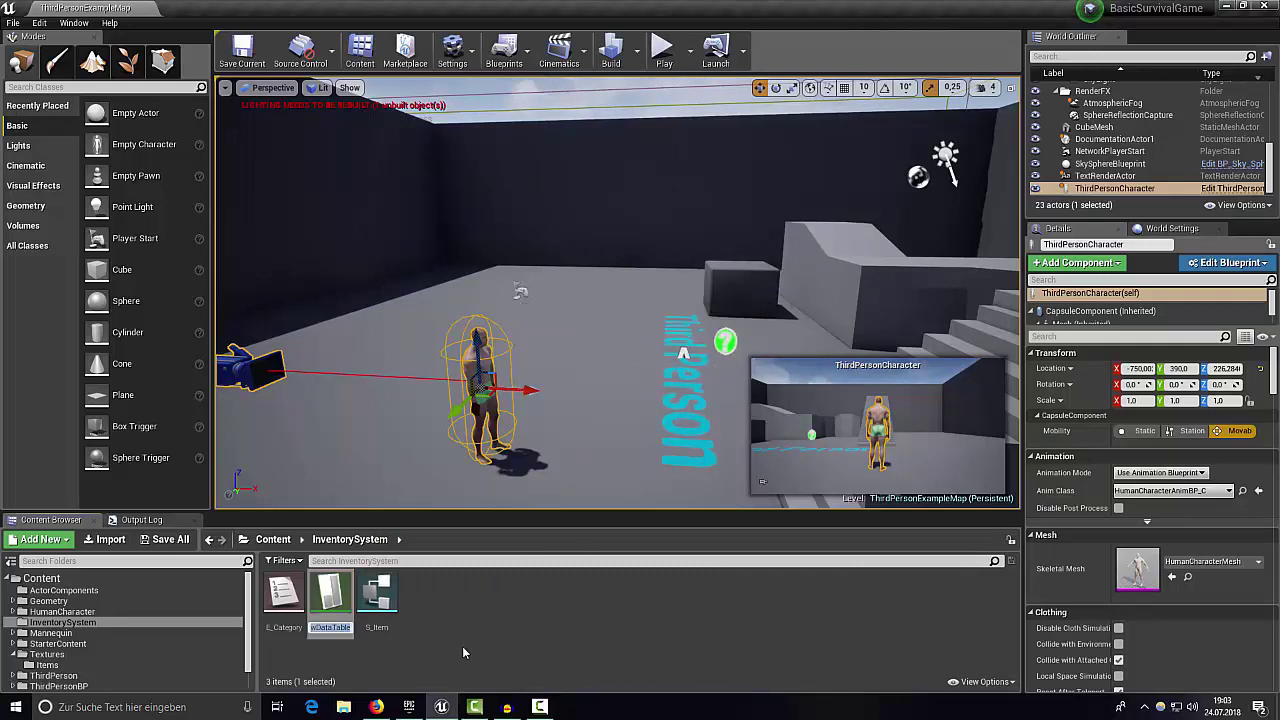
Name the data table DT_Items and open it
type("DT_")
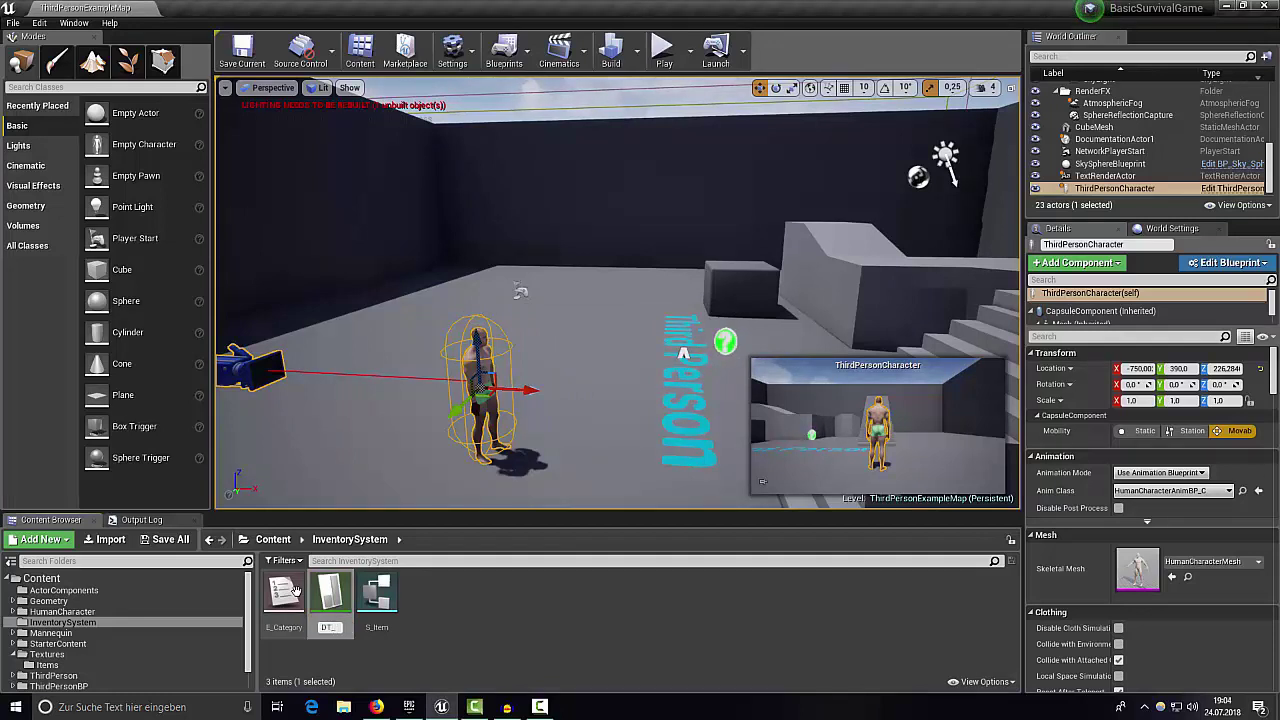
type("Items")
key("Return")
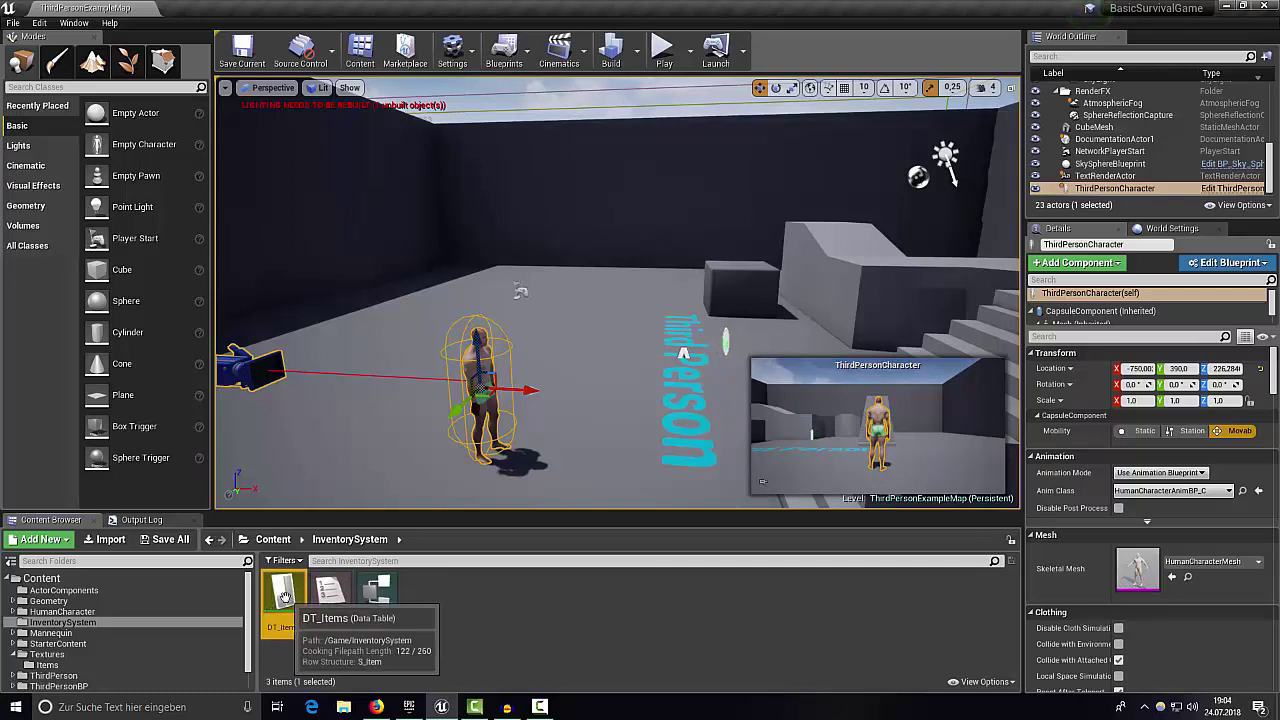
double_click(284, 594)
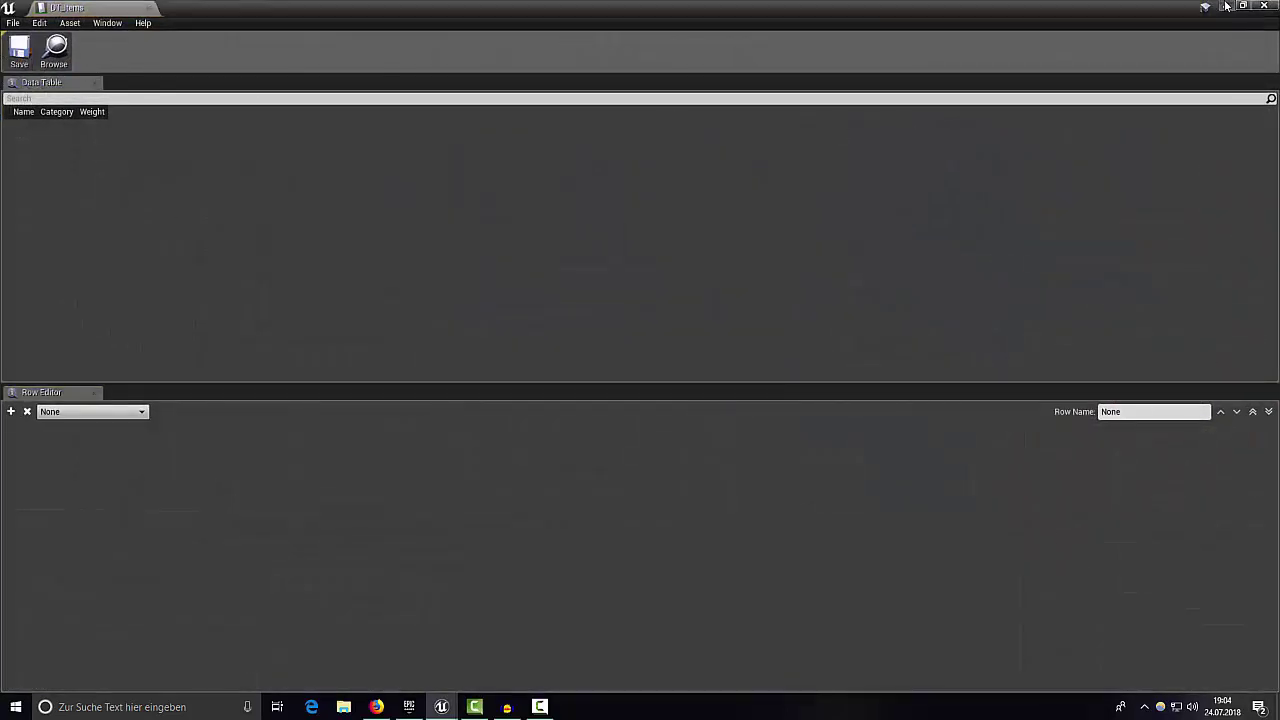
Add a new row to DT_Items and save the table
left_click(1226, 6)
double_click(285, 624)
left_click(11, 412)
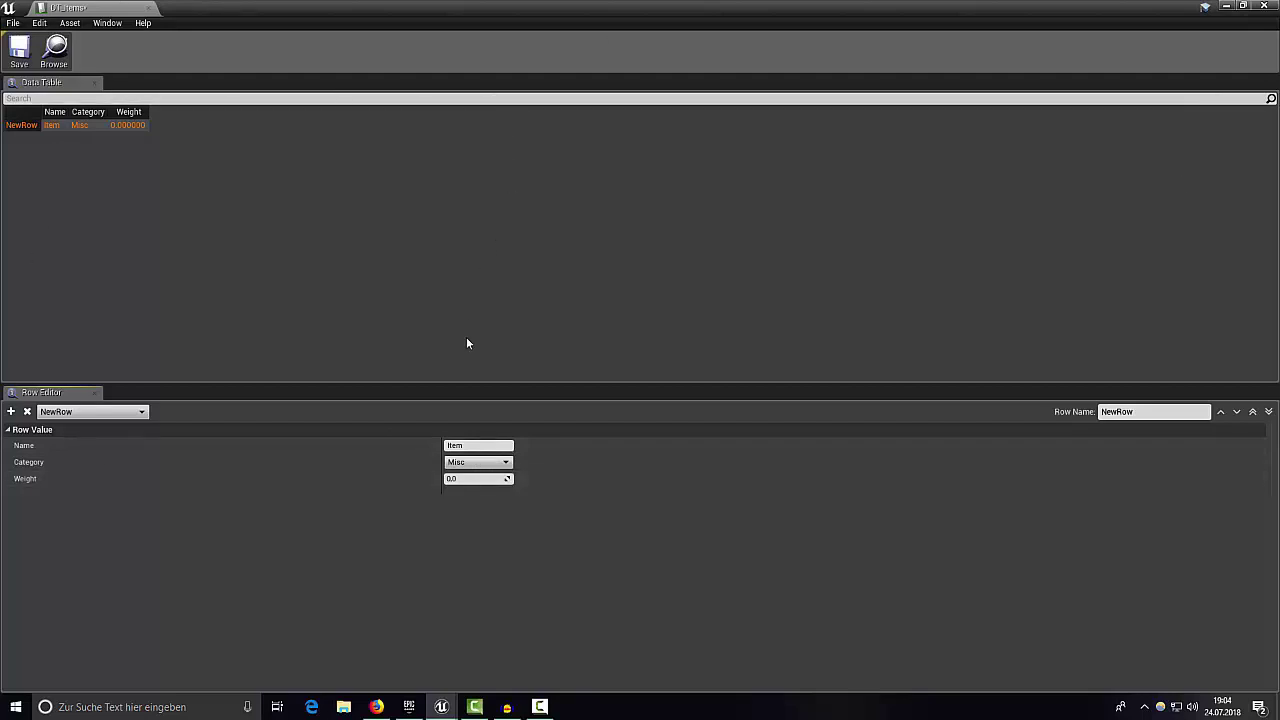
left_click(9, 52)
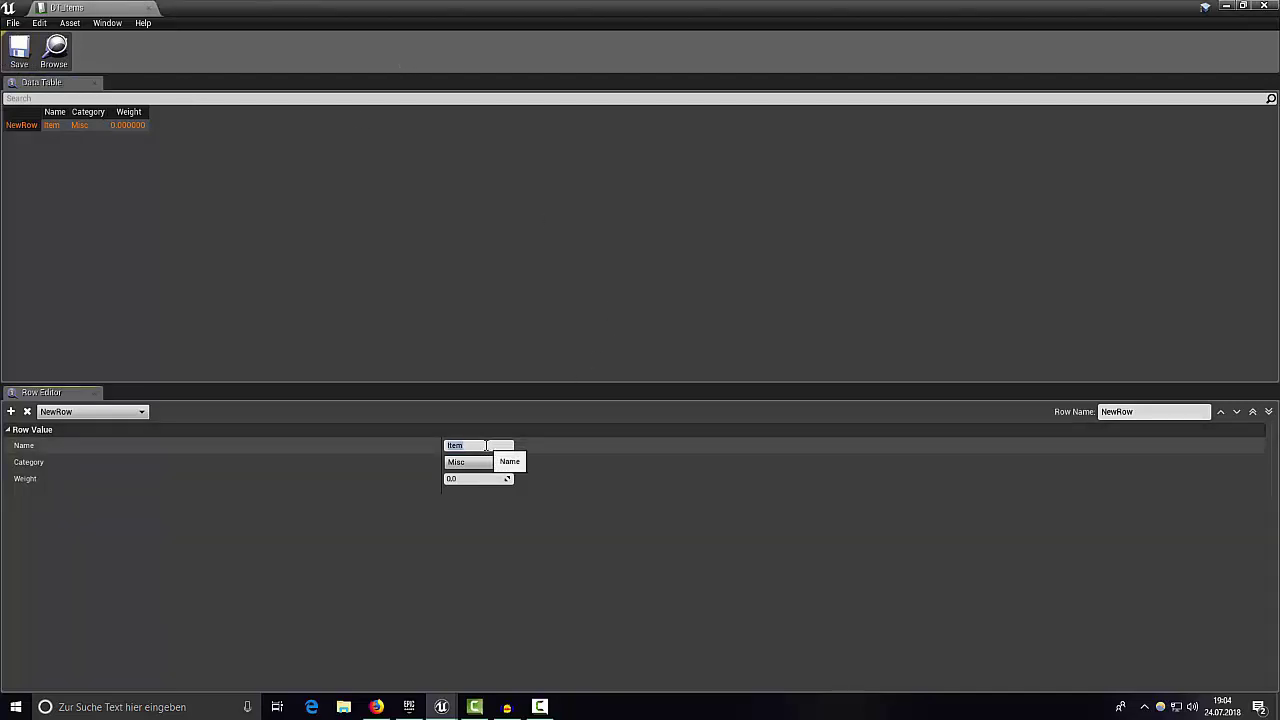
Fill the row with Name Wood, Category Misc and Weight 0.5
left_click(486, 445)
type("Wood")
left_click(476, 462)
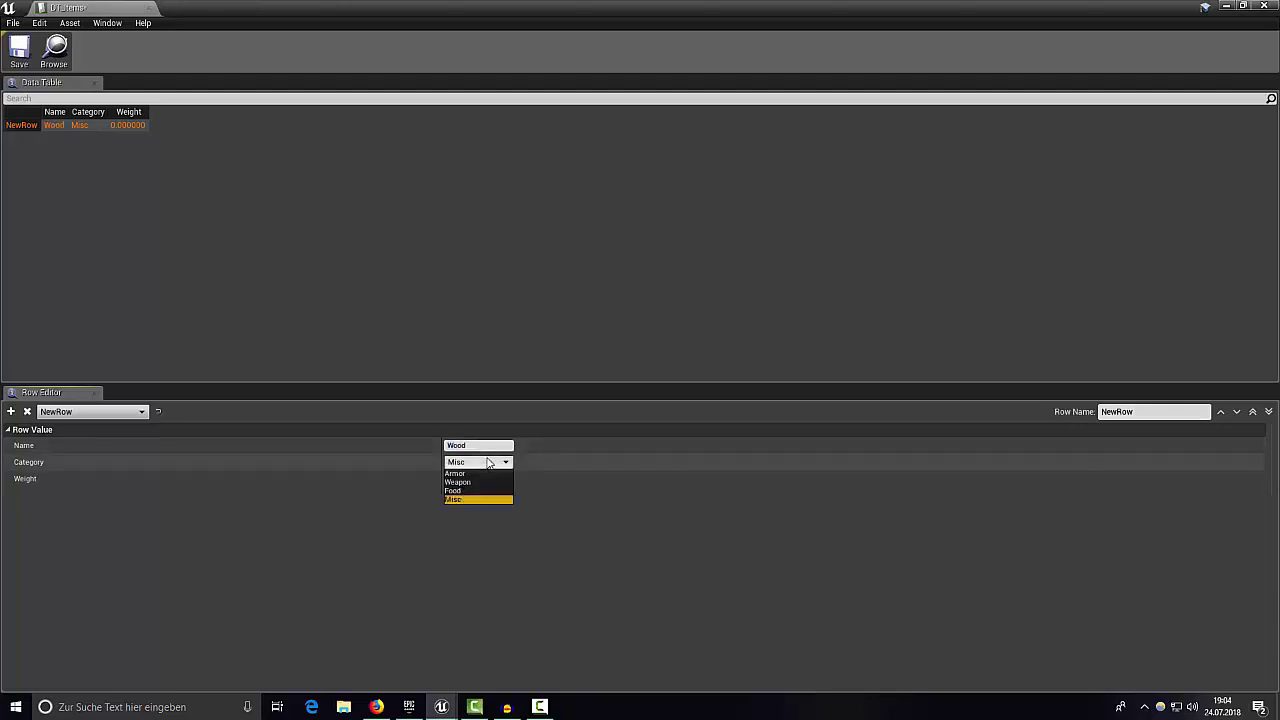
left_click(476, 500)
left_click(474, 462)
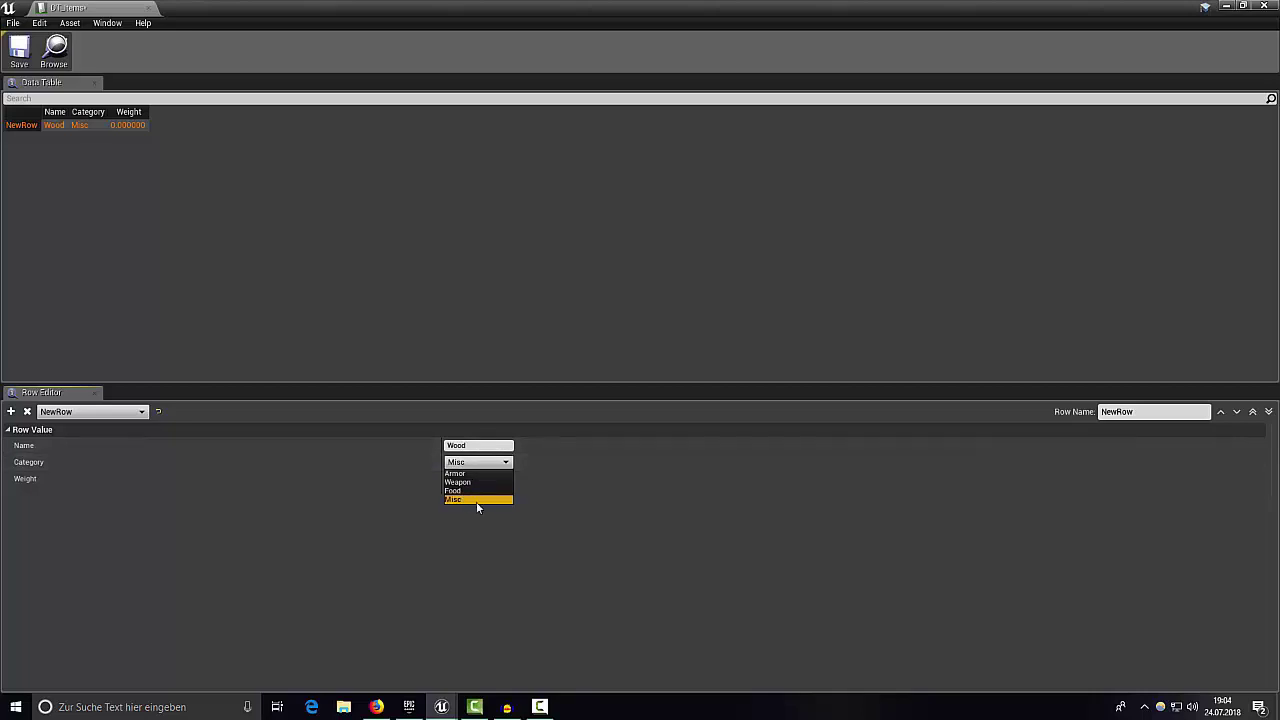
left_click(470, 499)
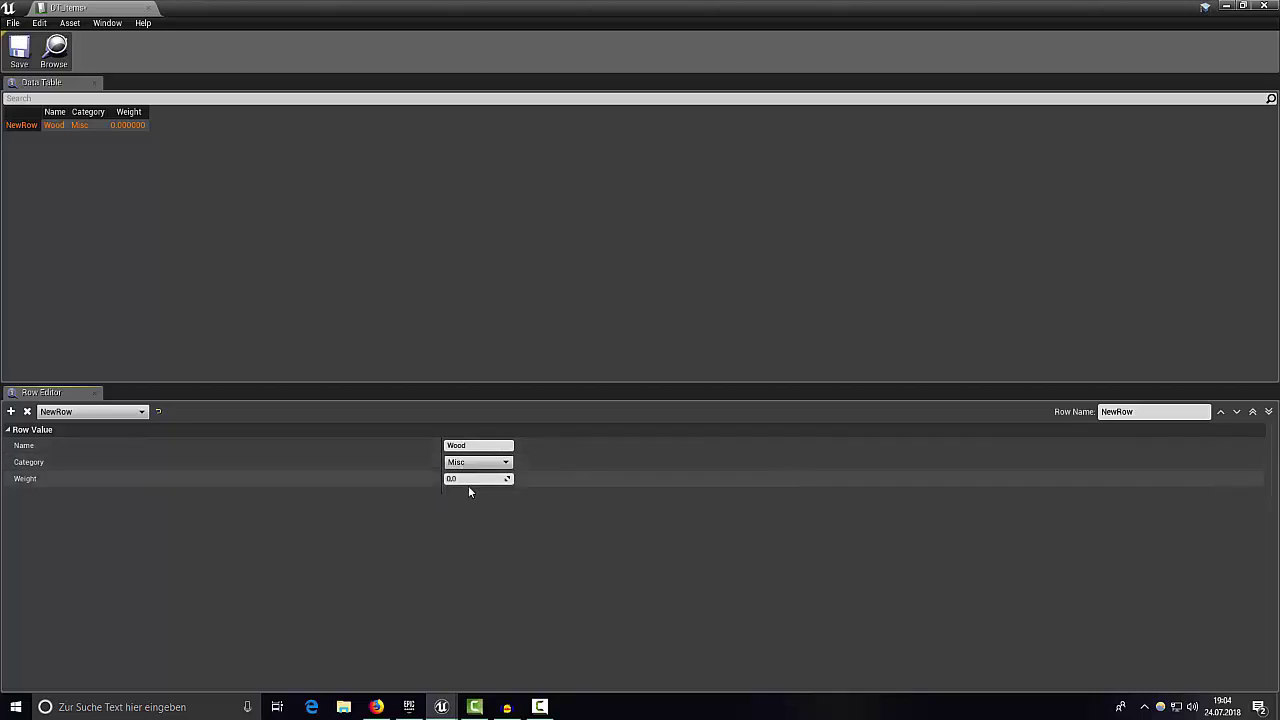
left_click(476, 480)
type("0.5")
key("Return")
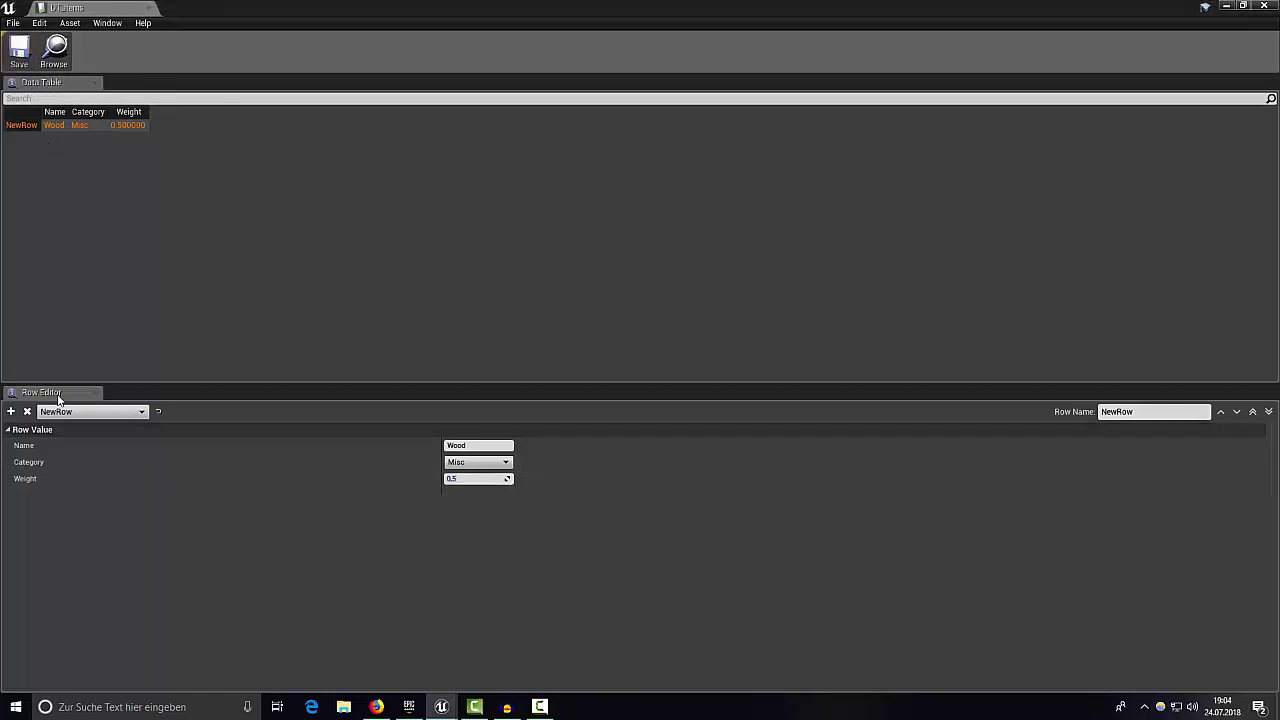
Add two rows and set NewRow_0 to Health_Potion, Food, weight 0,1, then save
left_click(11, 412)
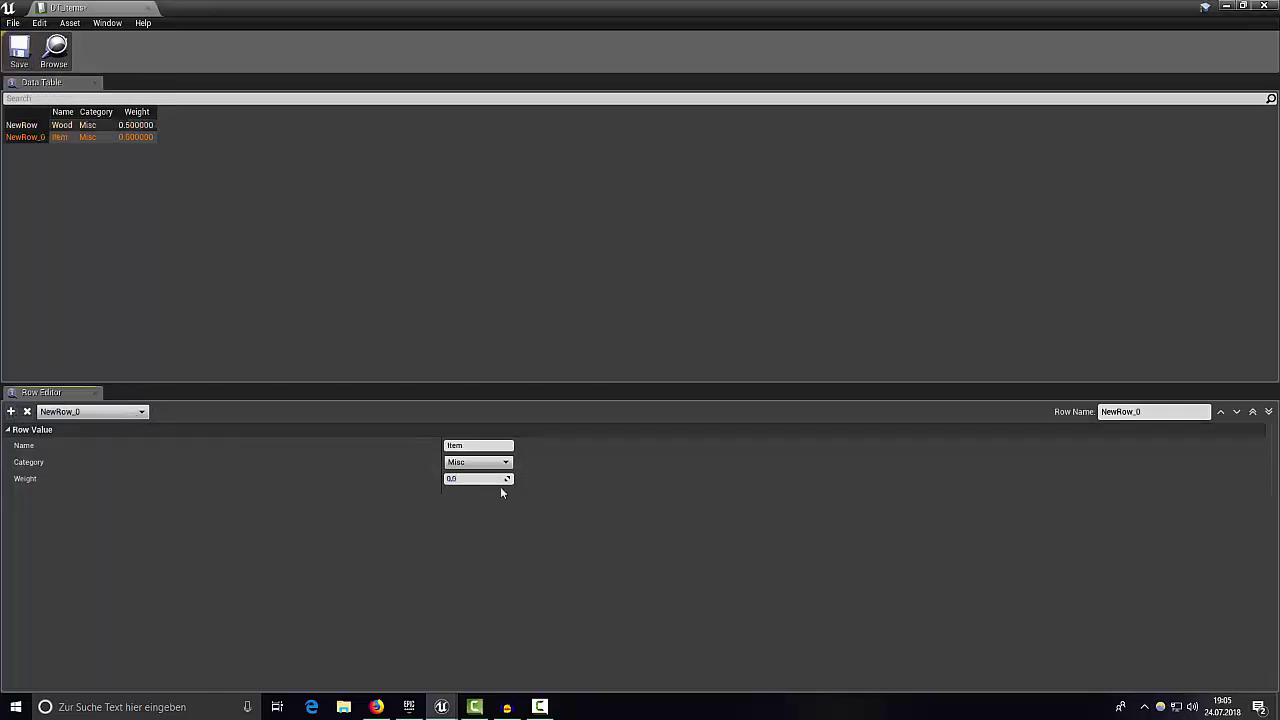
left_click(12, 413)
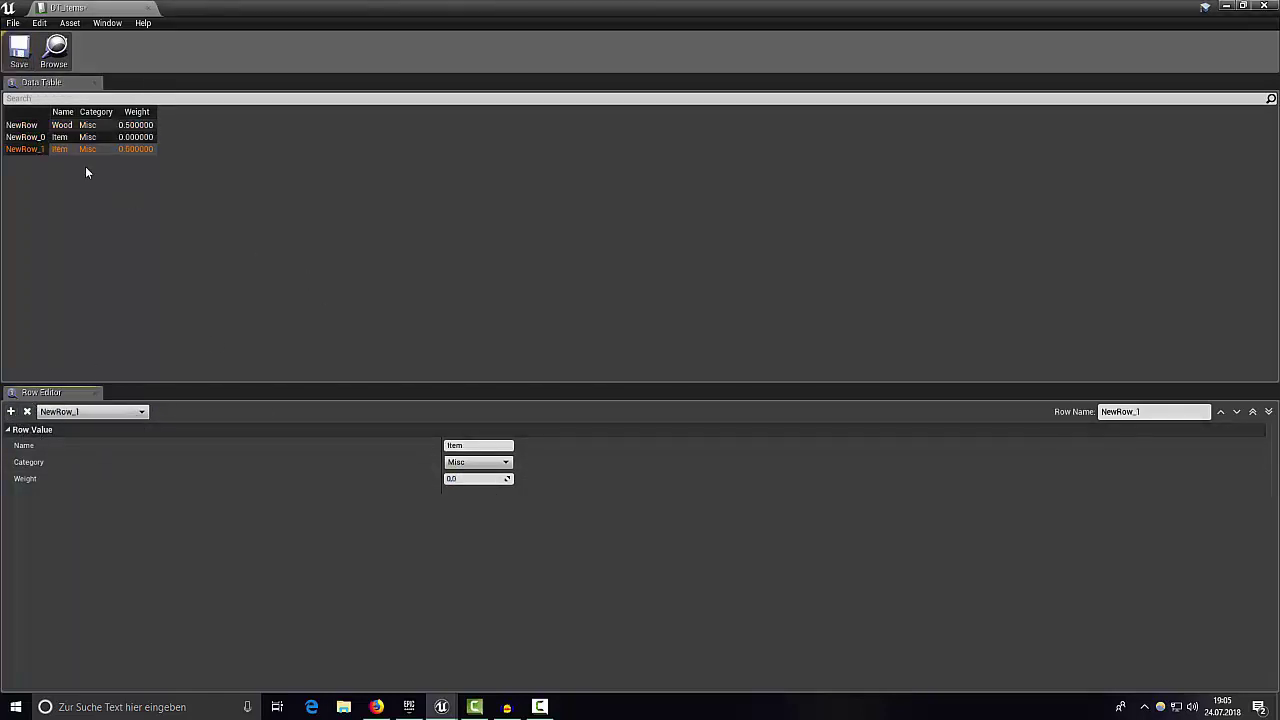
left_click(62, 137)
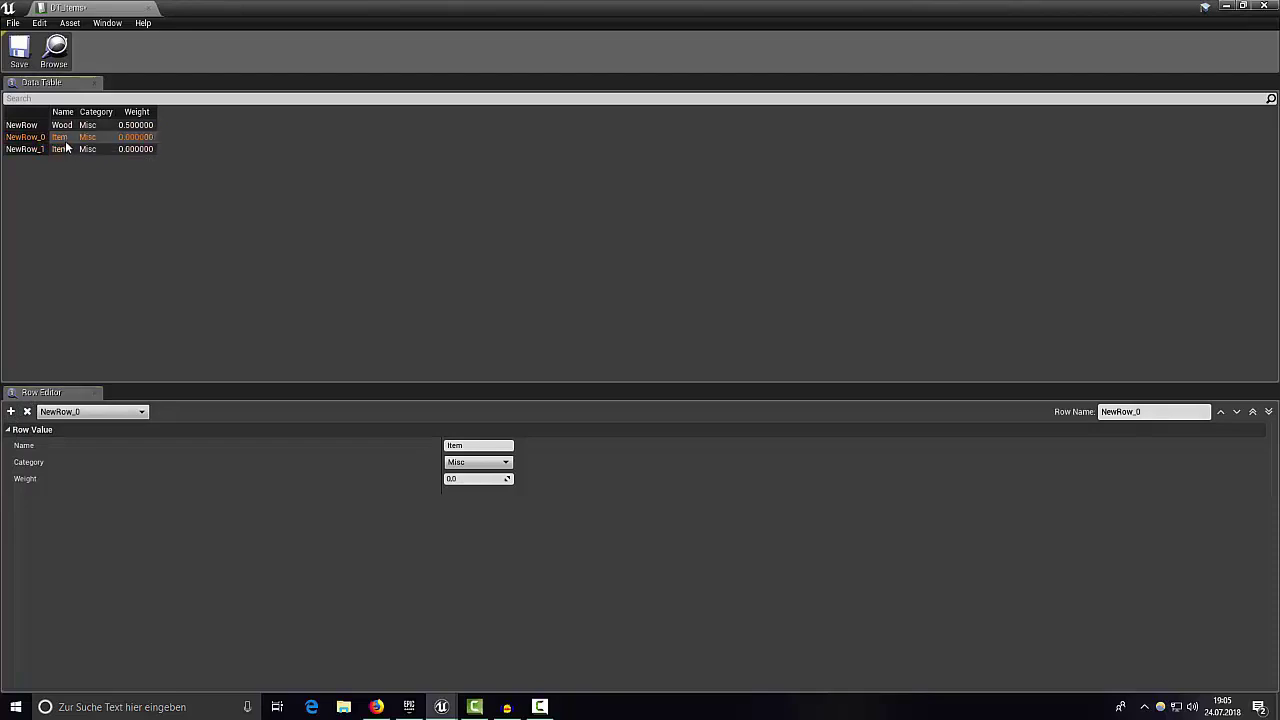
left_click(483, 446)
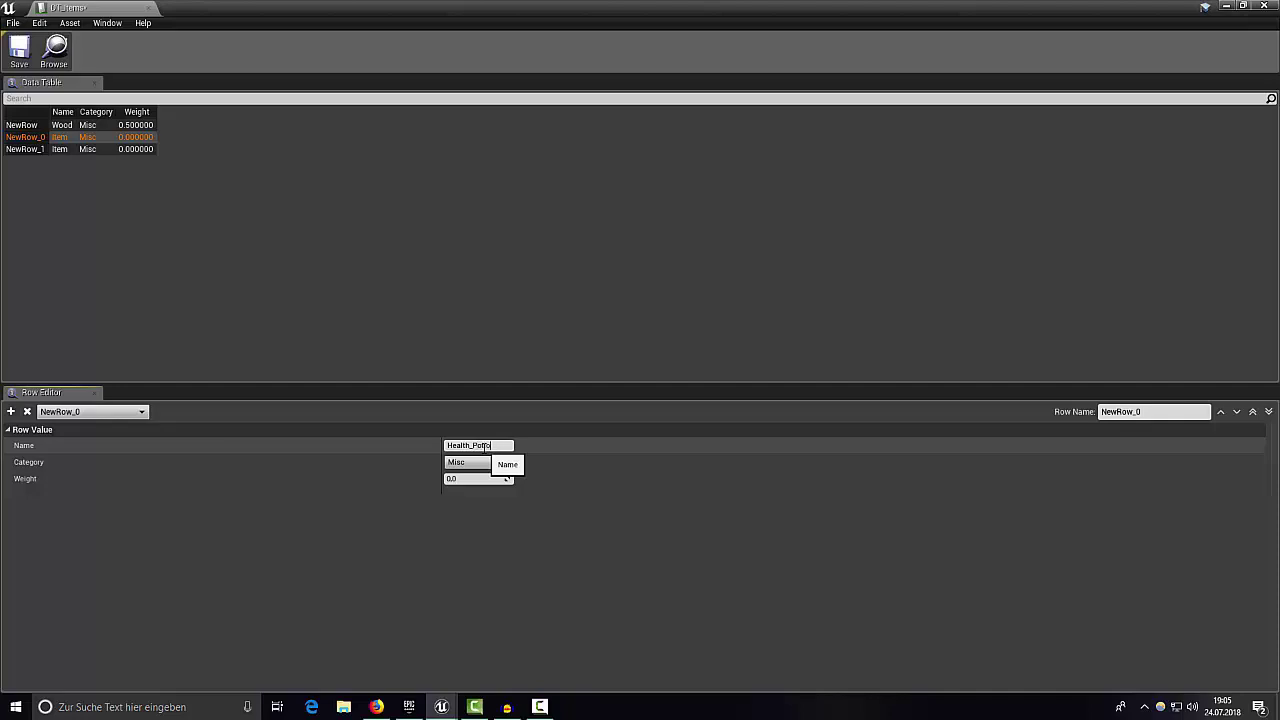
left_click(505, 463)
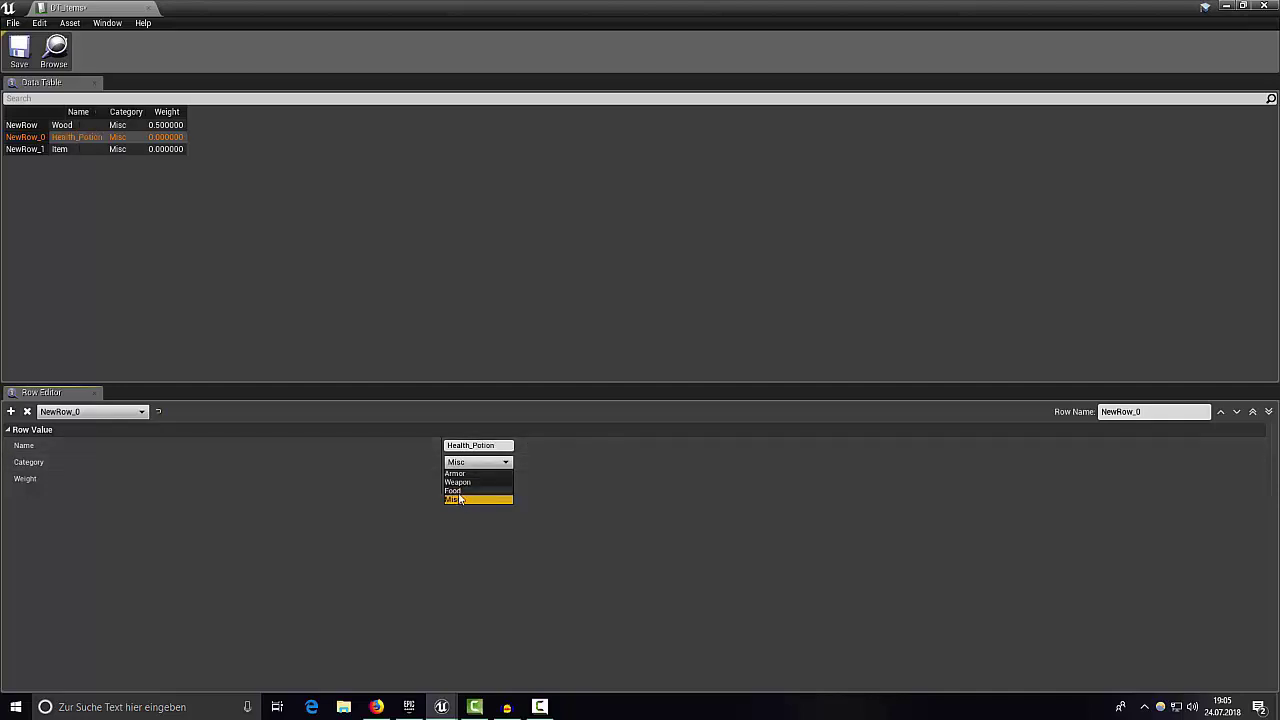
left_click(455, 490)
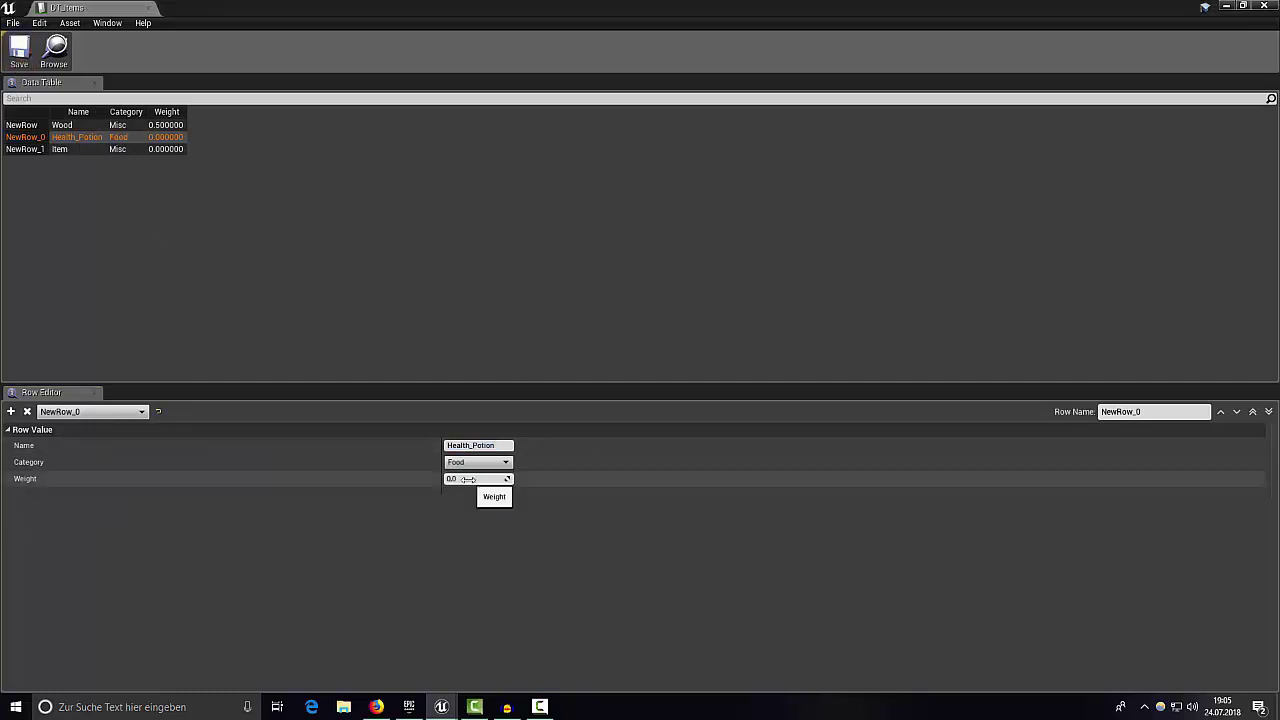
left_click(471, 479)
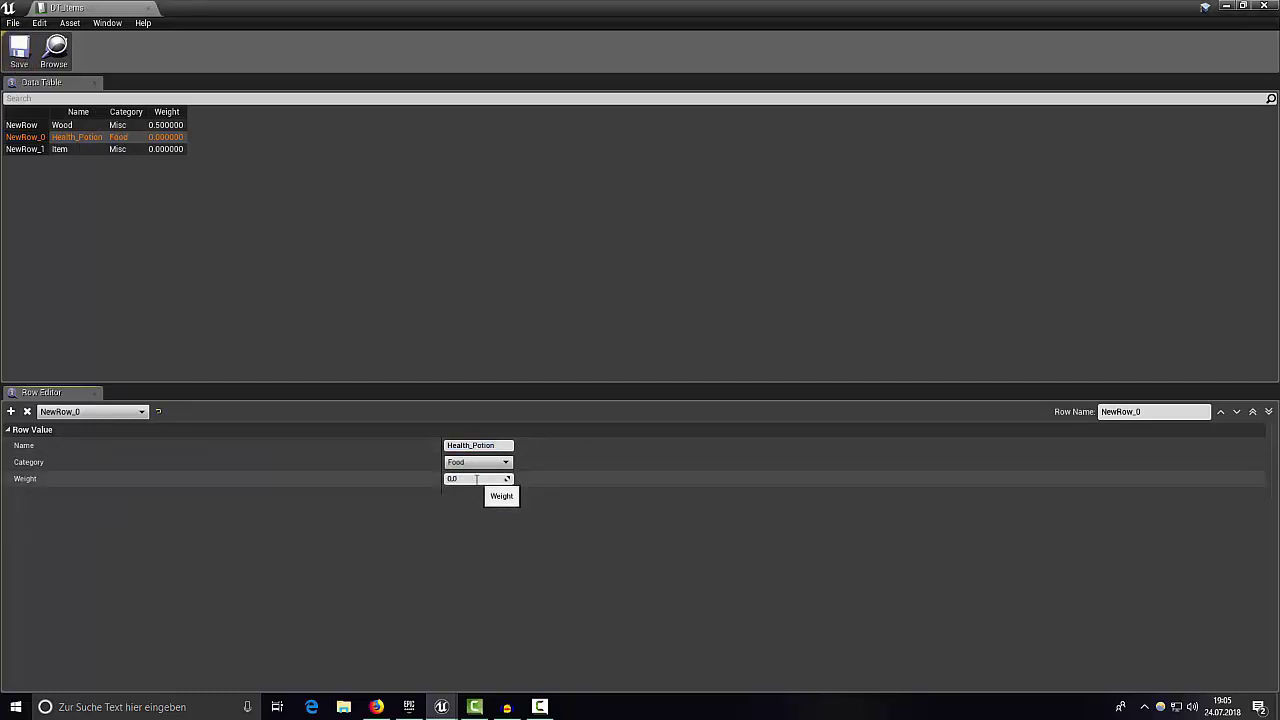
type("0,1")
left_click(19, 48)
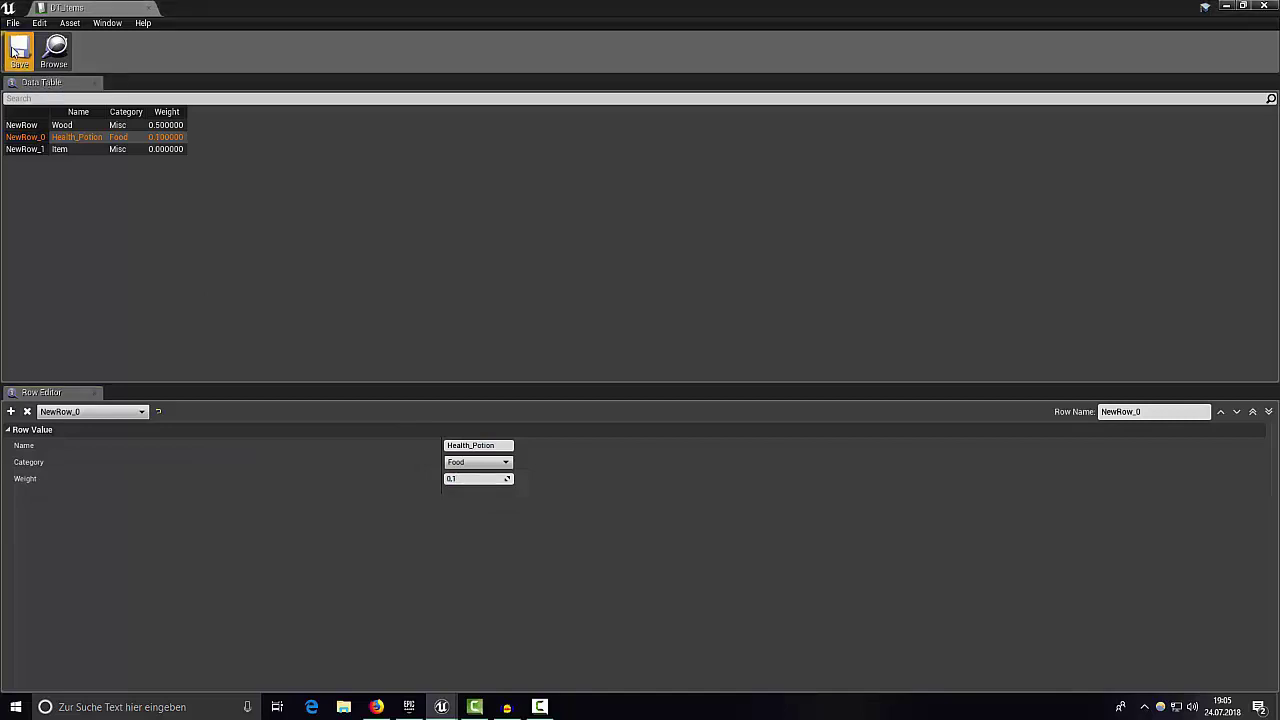
Set NewRow_1 to Stone with Category Misc and Weight 0.75
left_click(152, 150)
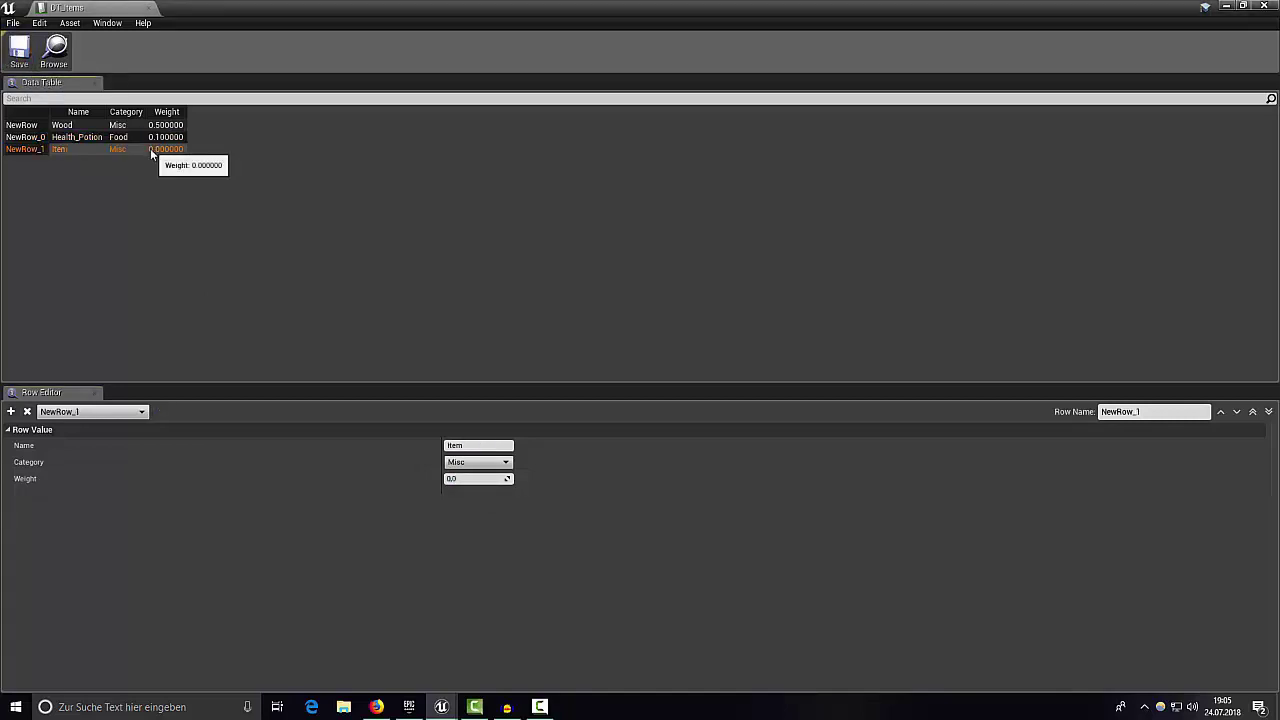
left_click(472, 444)
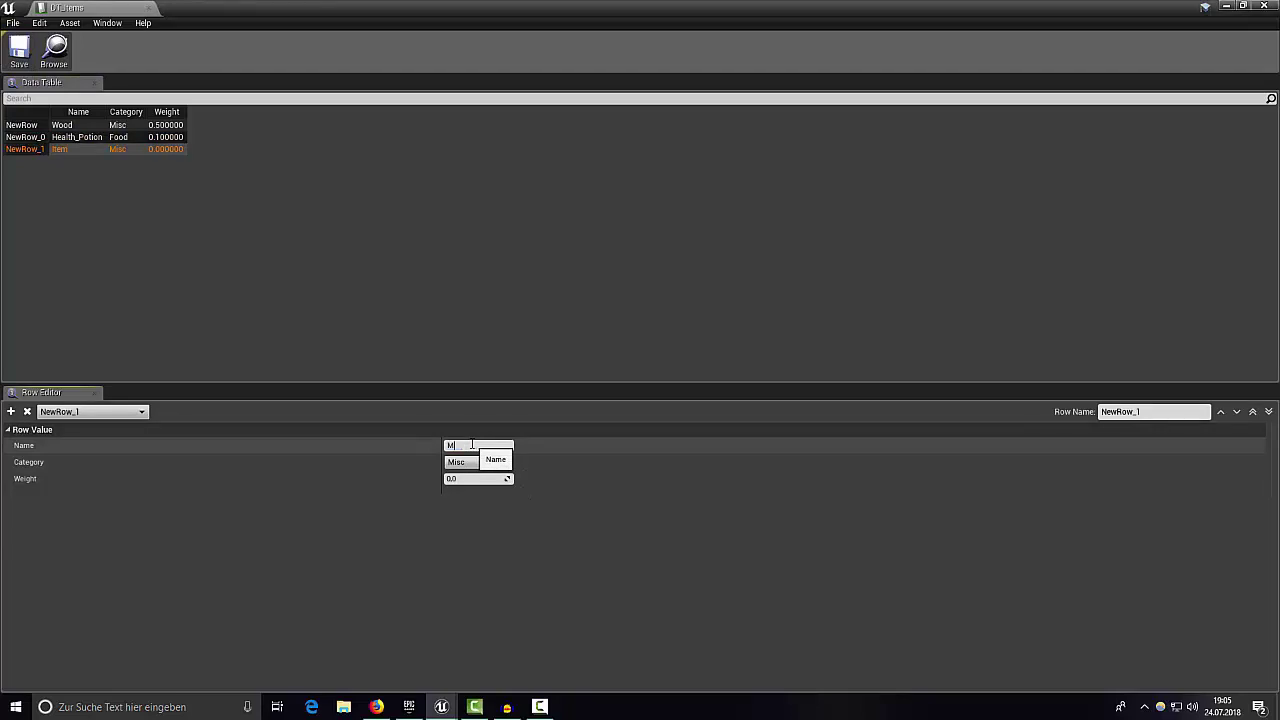
double_click(472, 444)
type("Stone")
left_click(470, 462)
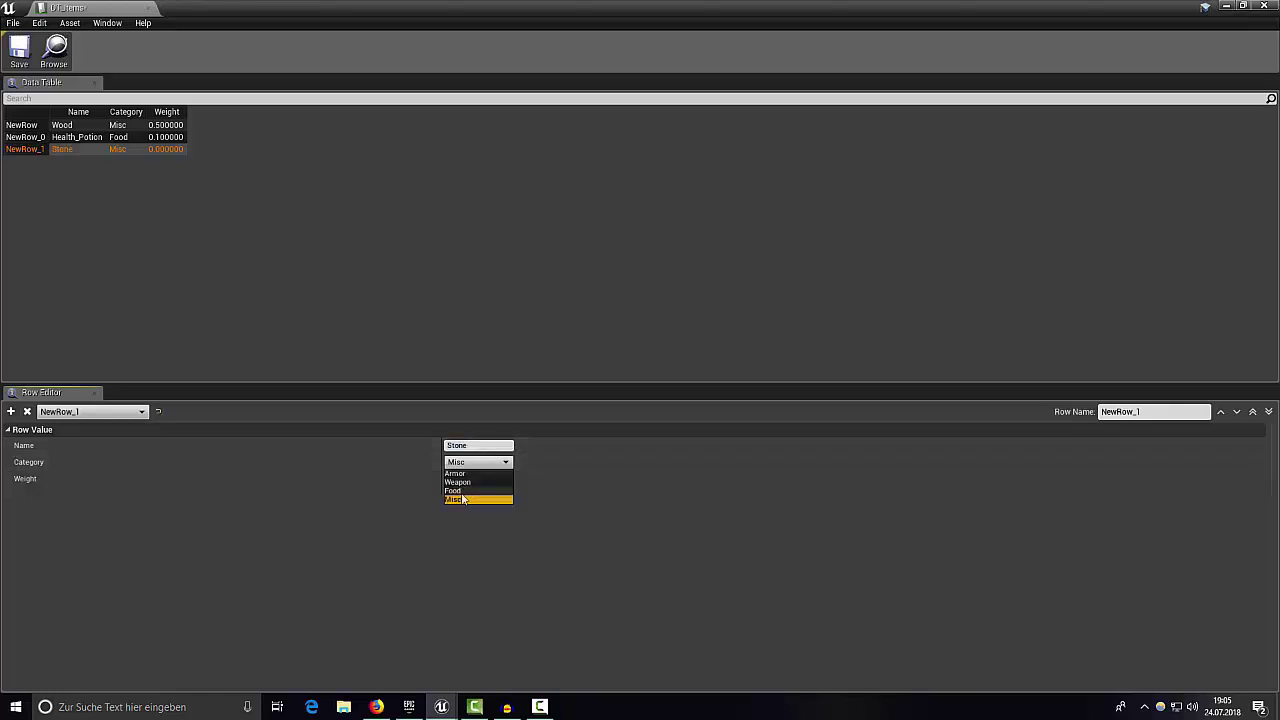
left_click(455, 500)
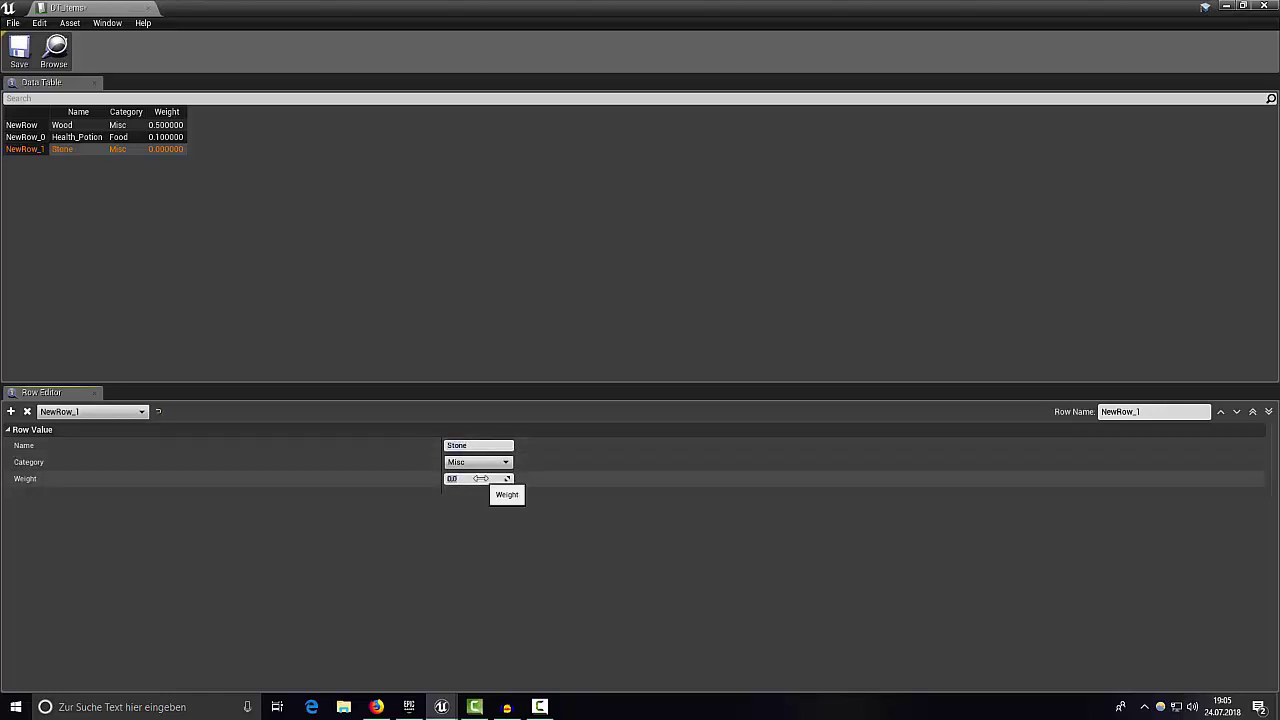
left_click(495, 478)
type("0.75")
key("Return")
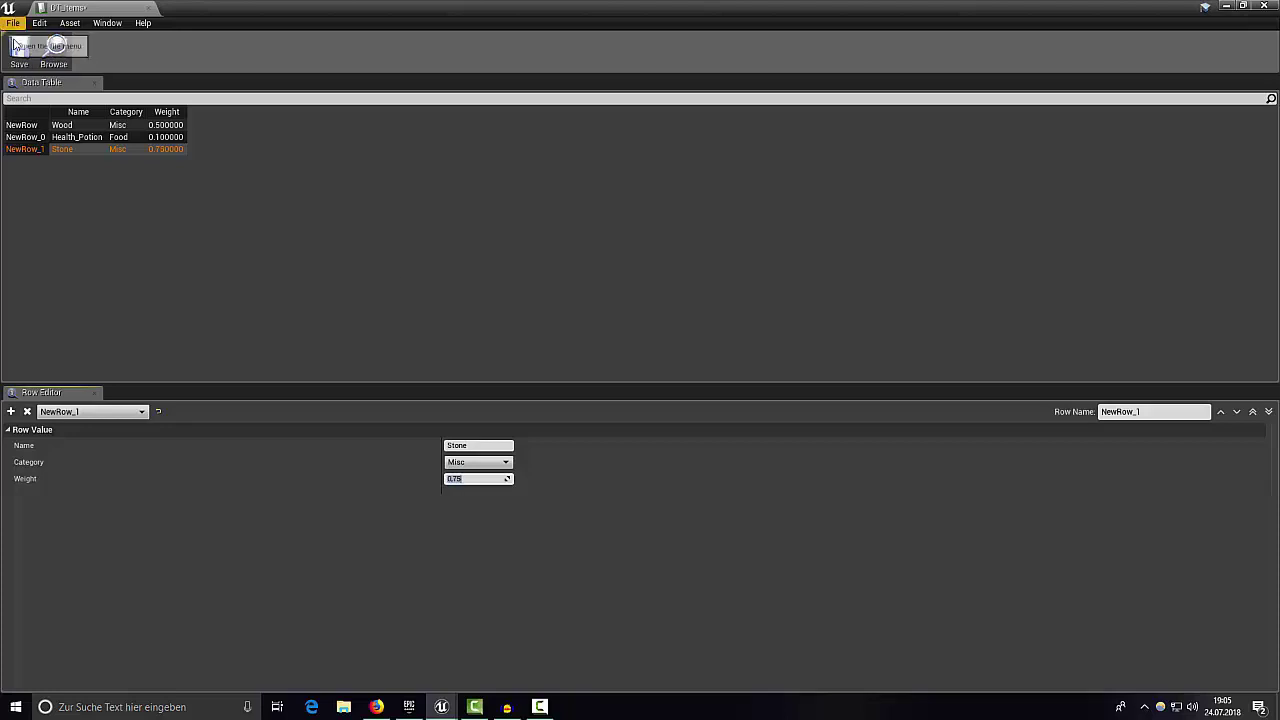
left_click(404, 272)
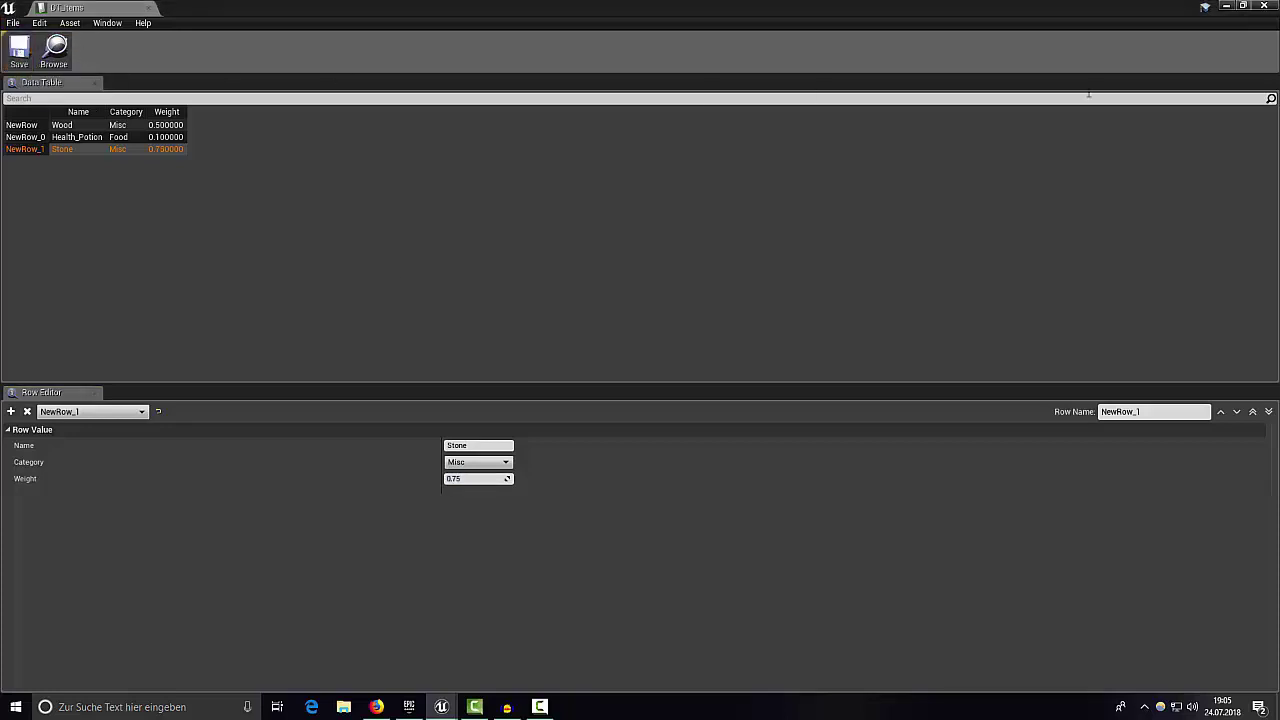
Close, reopen and close the DT_Items data table editor
left_click(1274, 5)
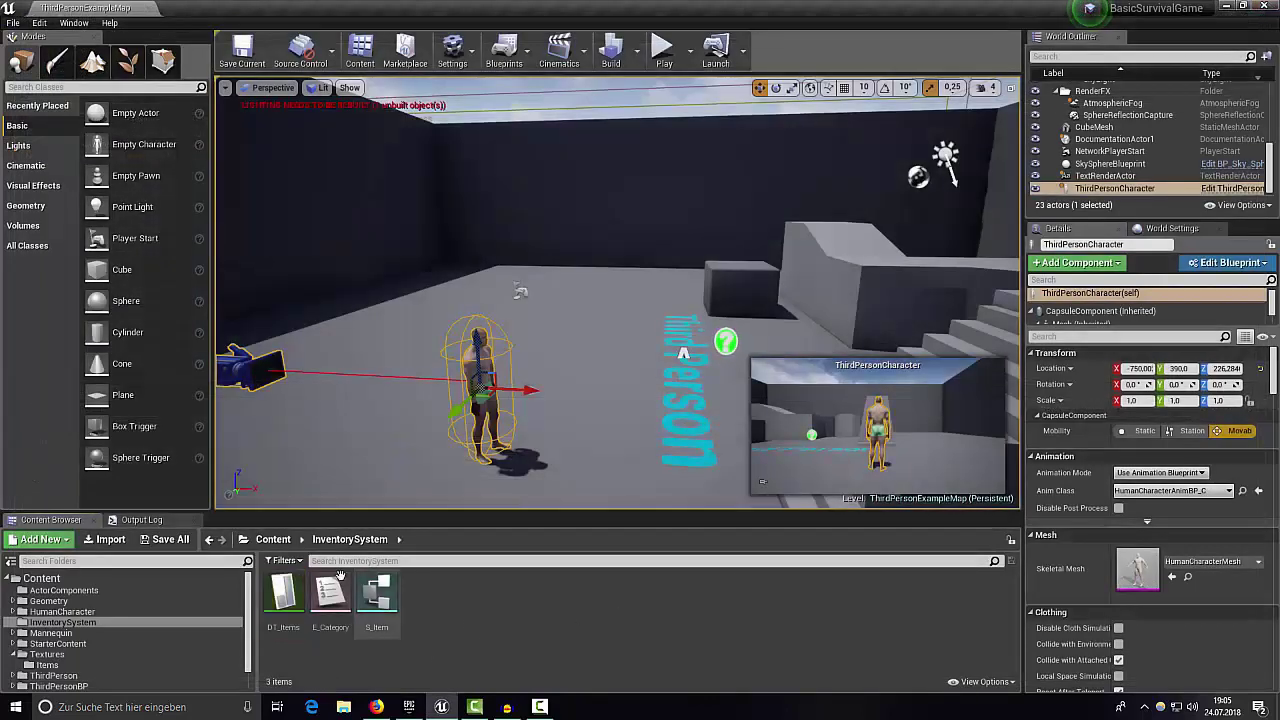
double_click(283, 595)
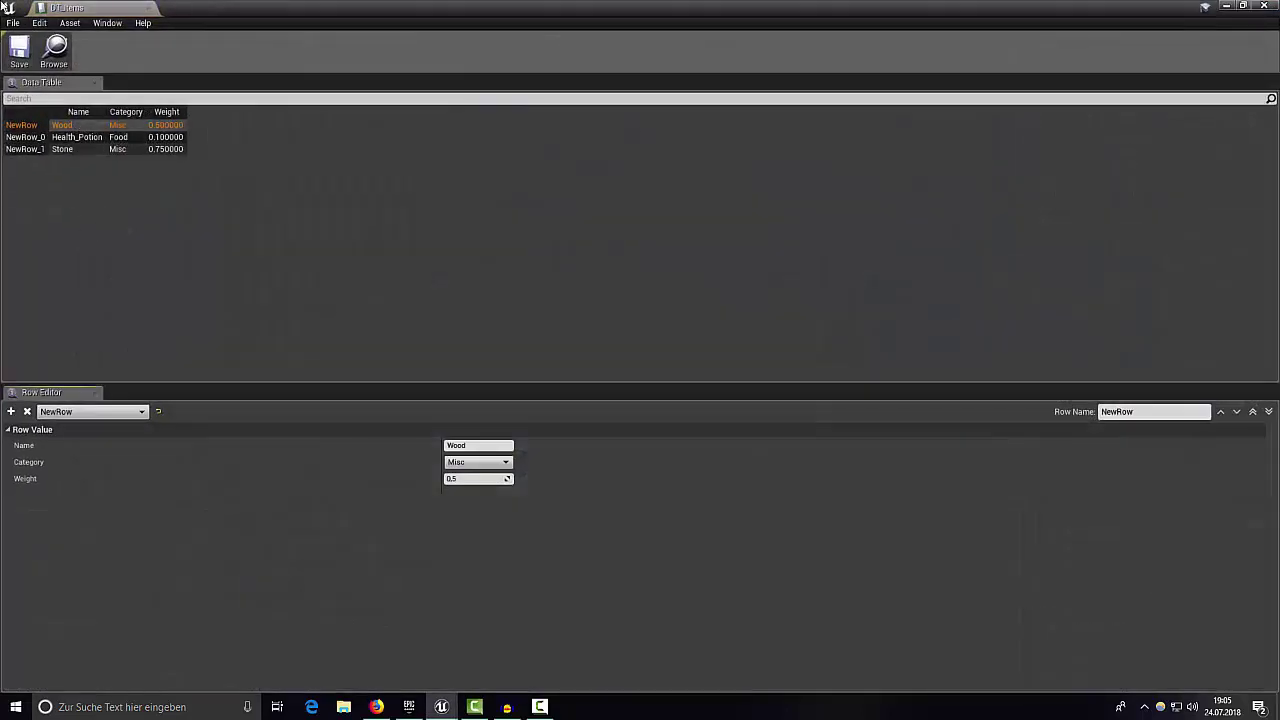
left_click(1264, 5)
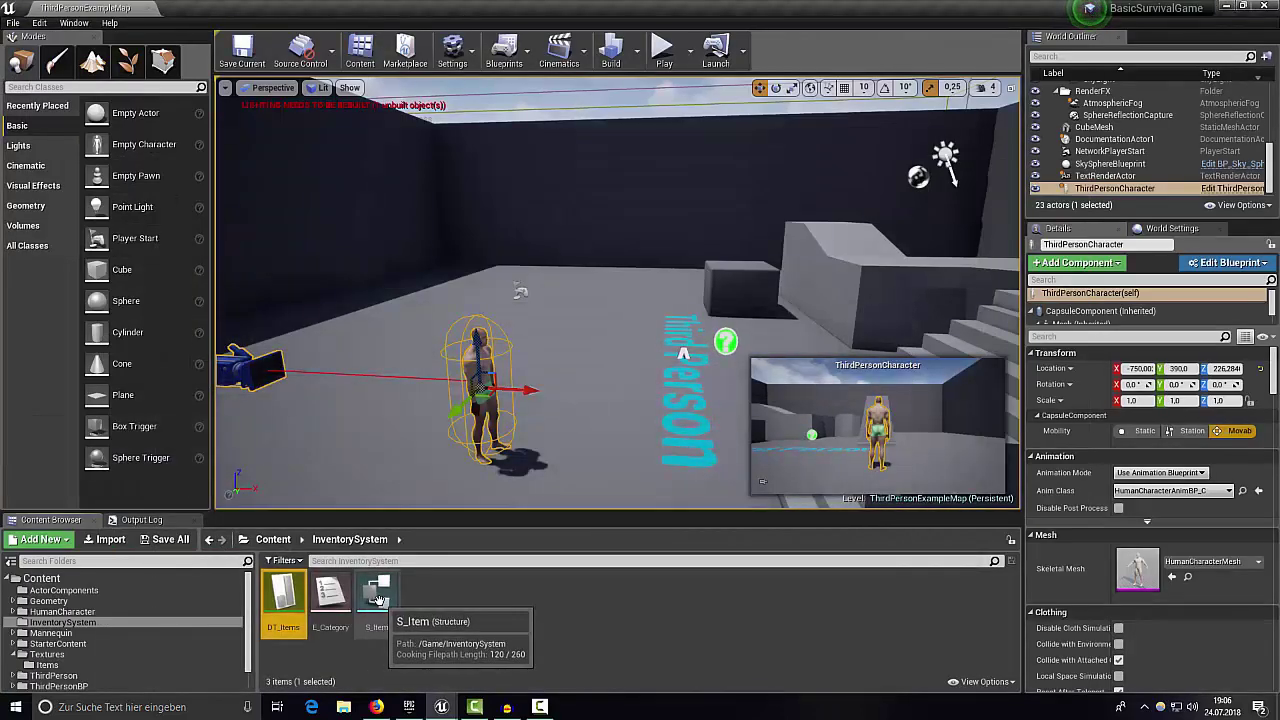
double_click(283, 595)
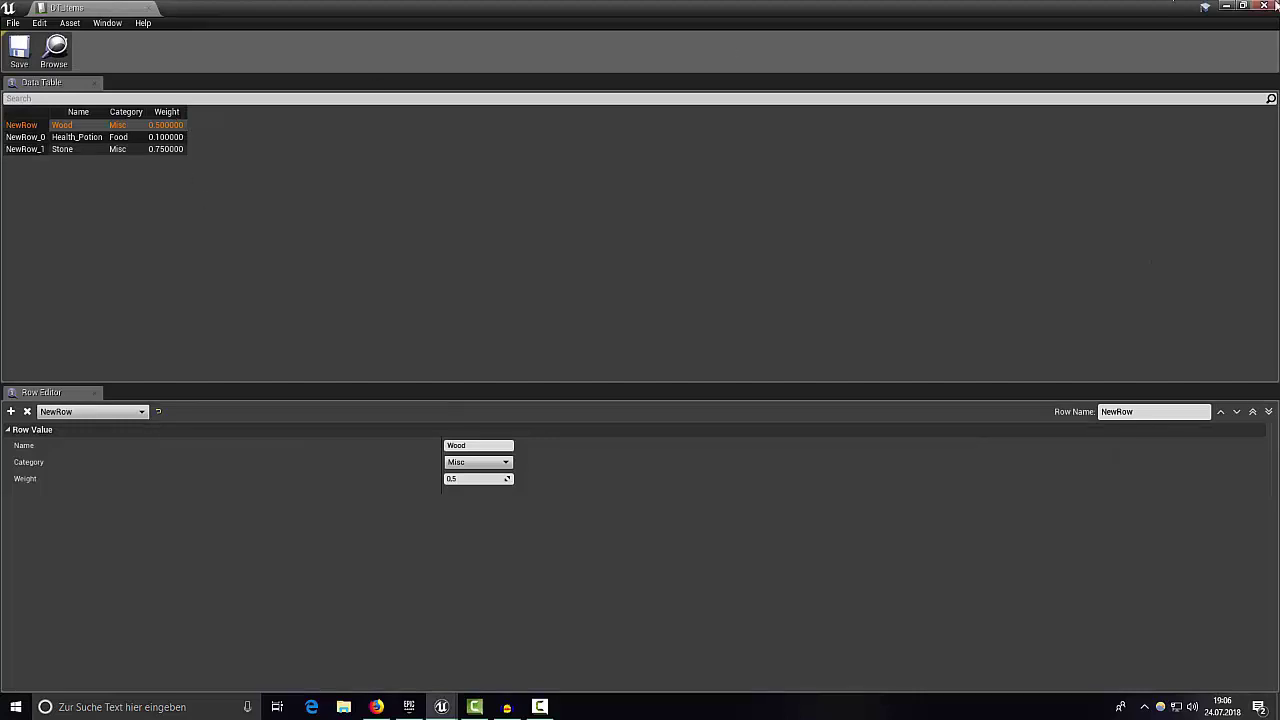
left_click(1264, 5)
double_click(378, 598)
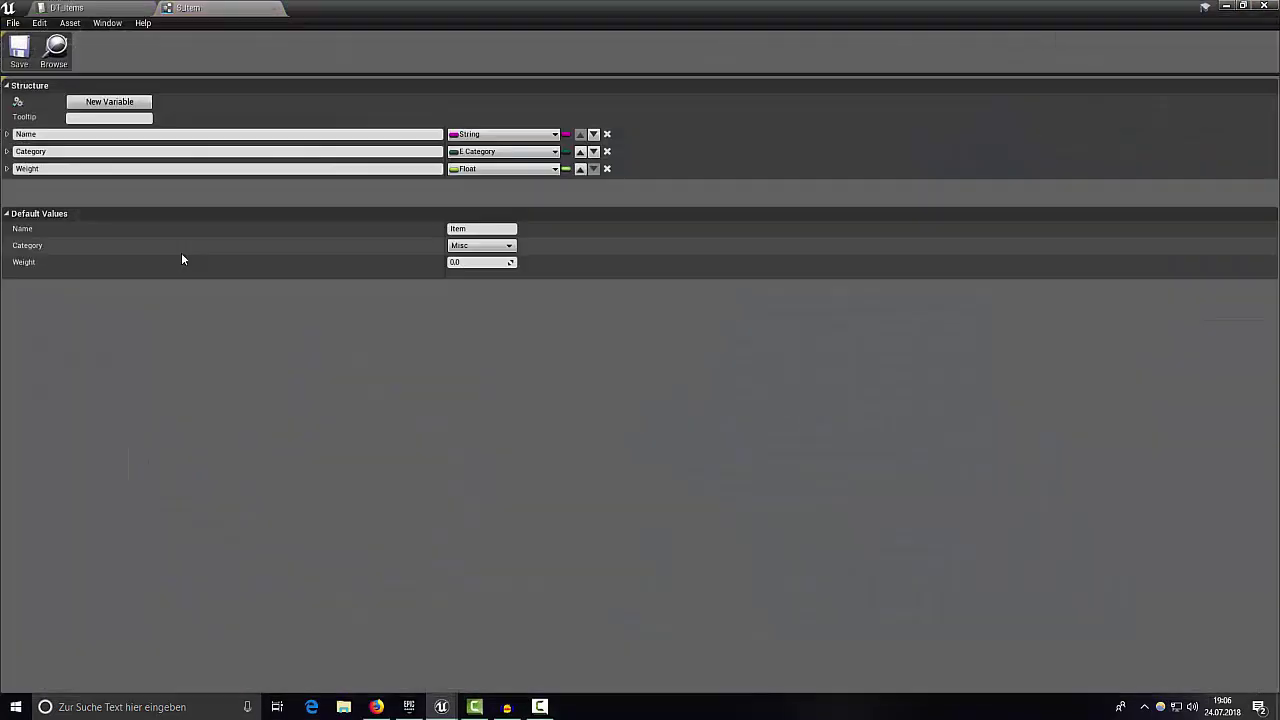
left_click(109, 101)
double_click(78, 186)
type("Val")
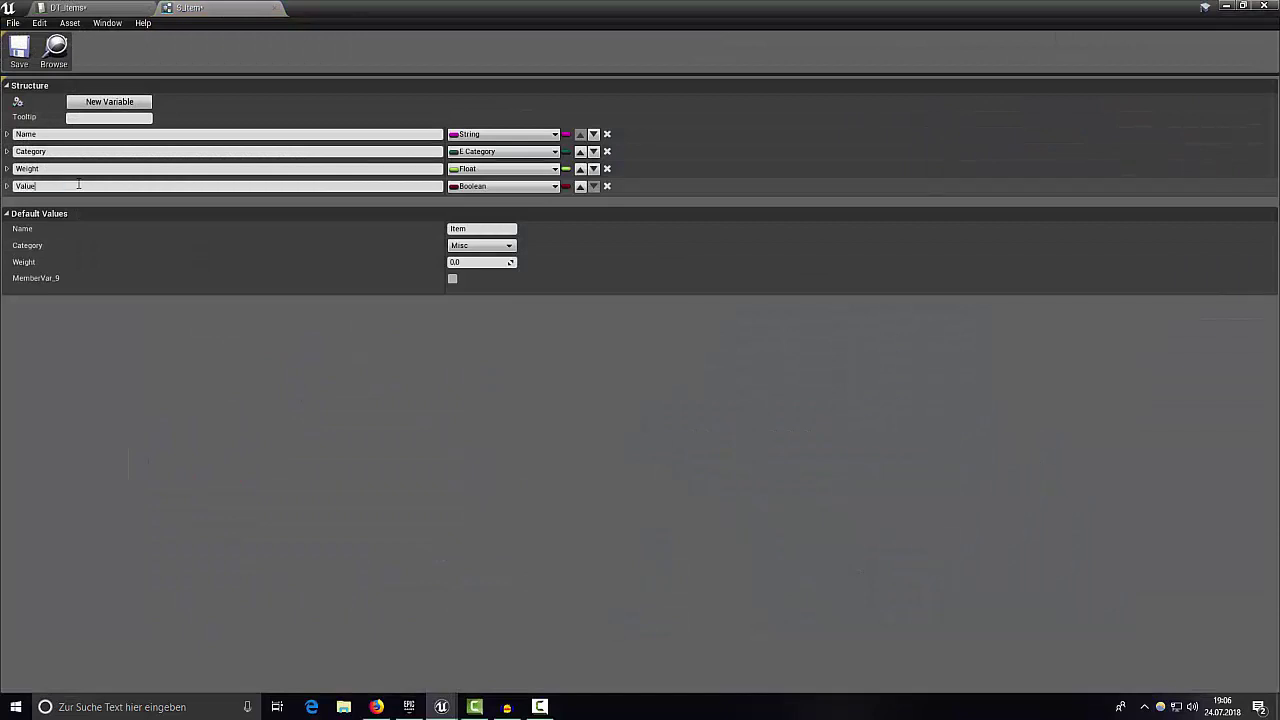
type("ue")
key("Return")
left_click(500, 186)
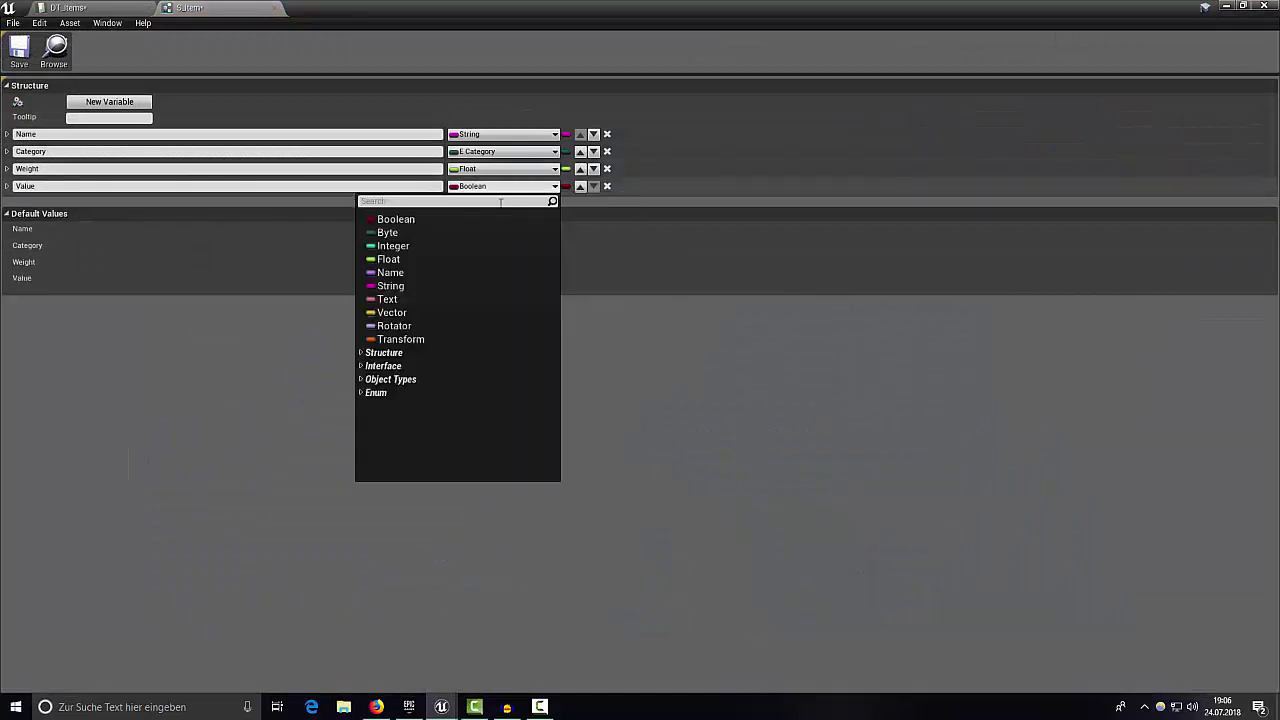
left_click(388, 259)
left_click(19, 48)
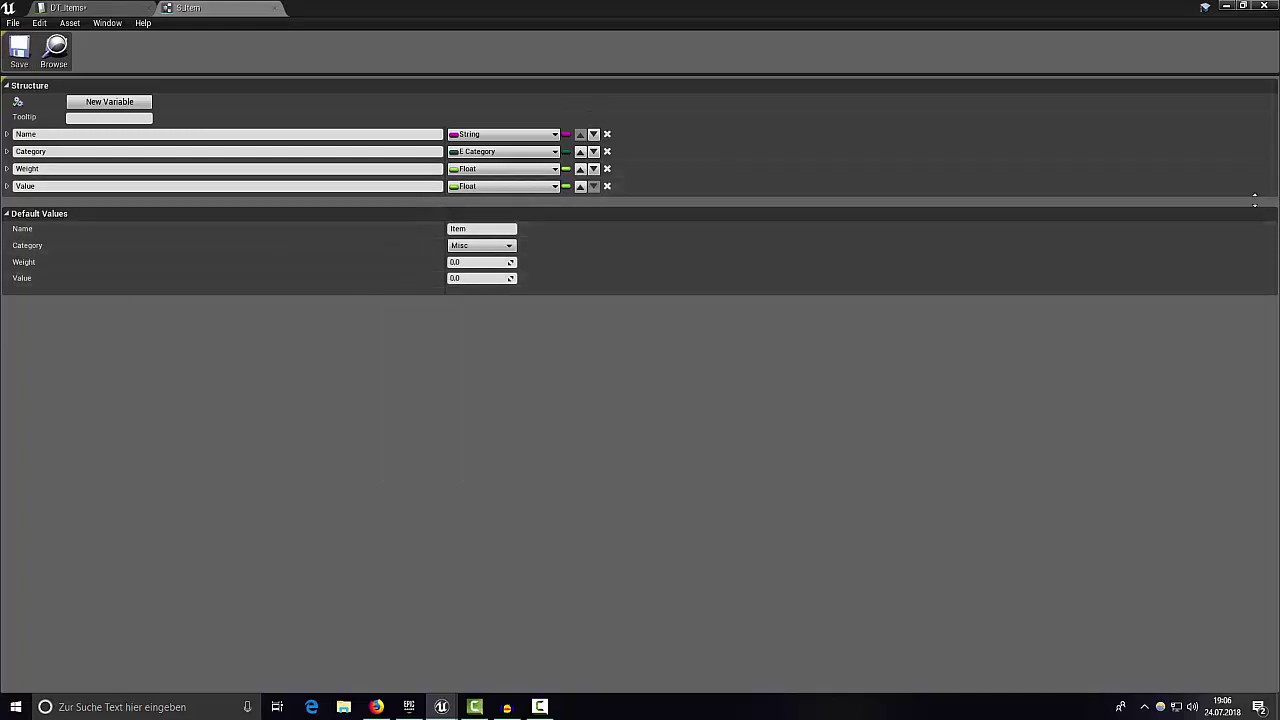
left_click(607, 187)
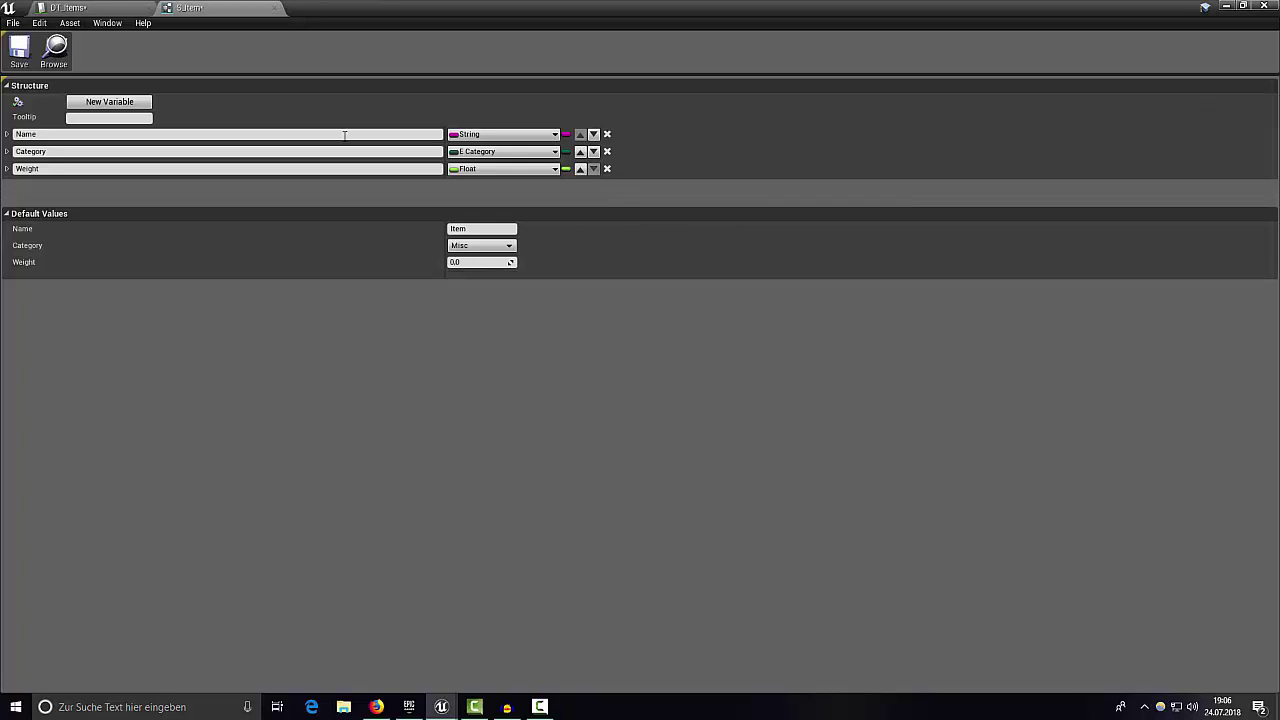
Add a new Float member to S_Item and name it Custom
left_click(19, 48)
left_click(76, 7)
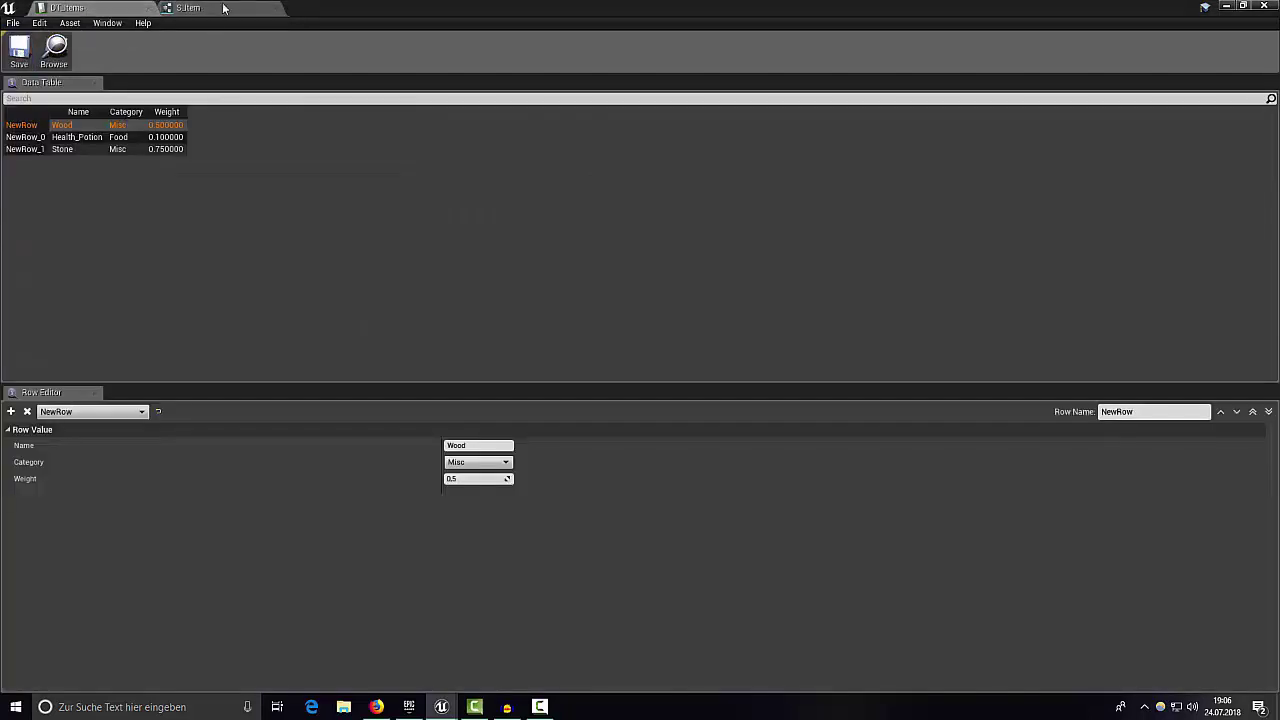
left_click(188, 8)
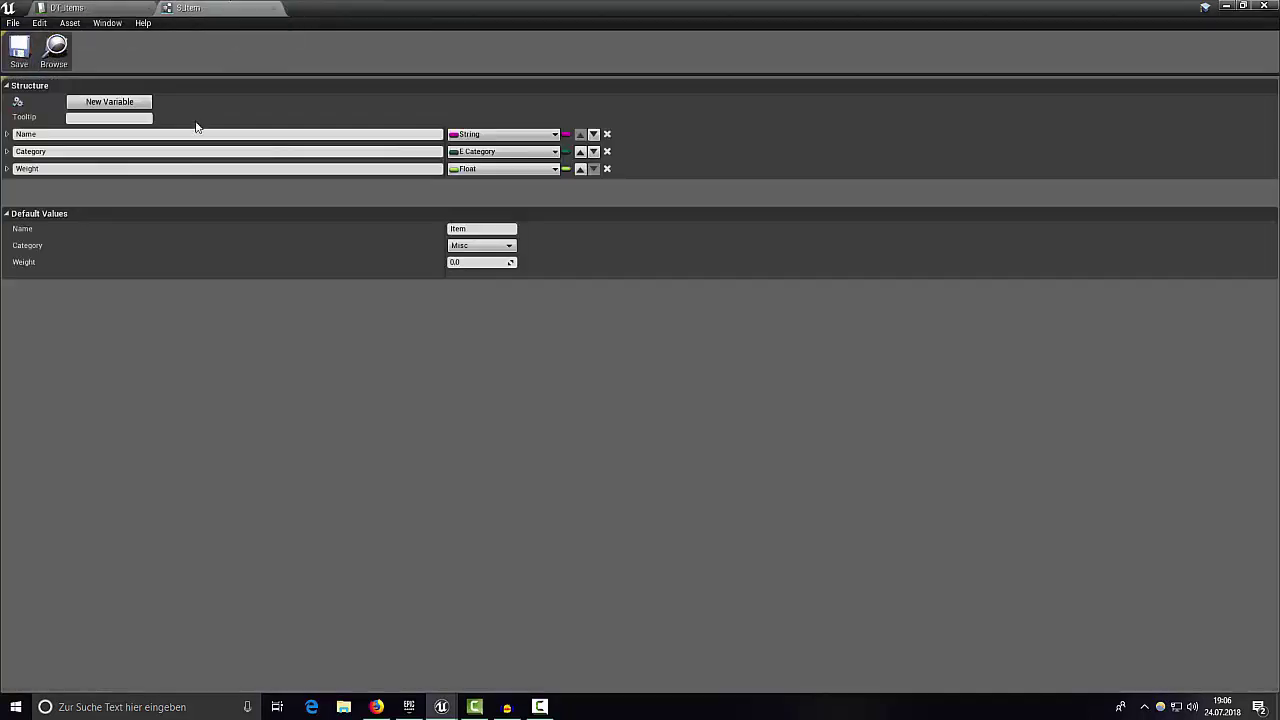
left_click(131, 104)
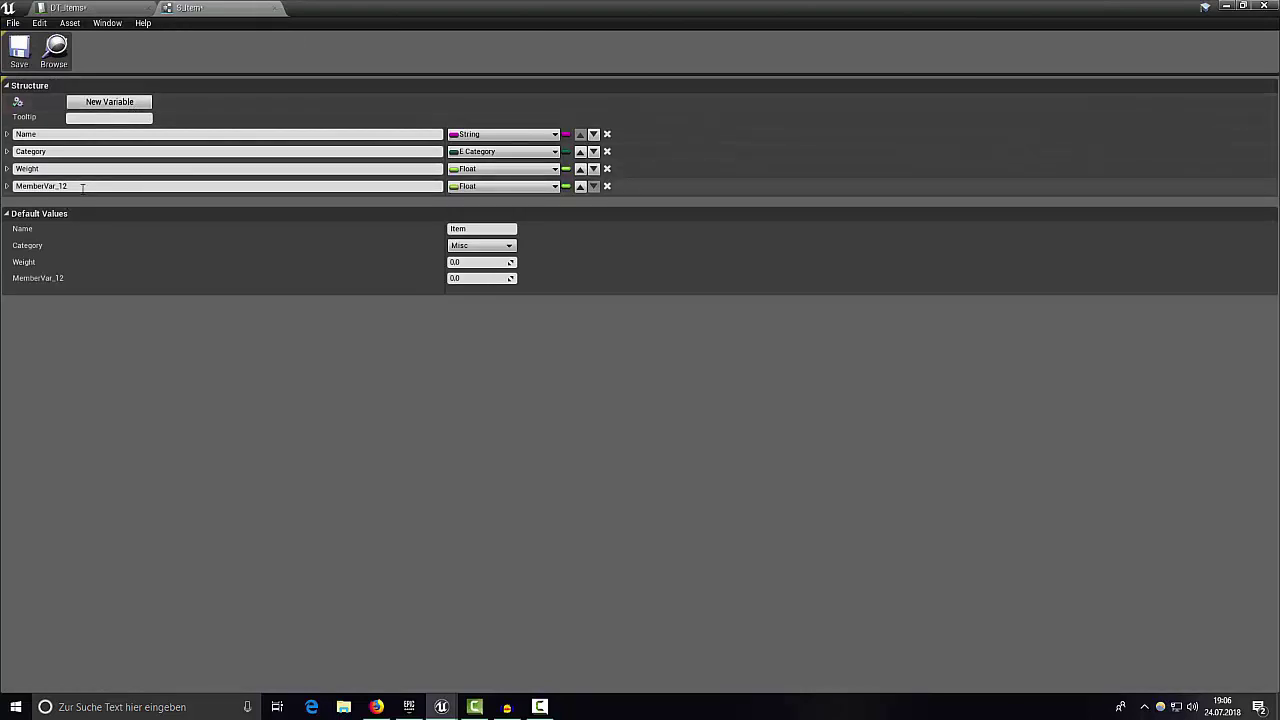
left_click(82, 187)
type("Custom")
key("Return")
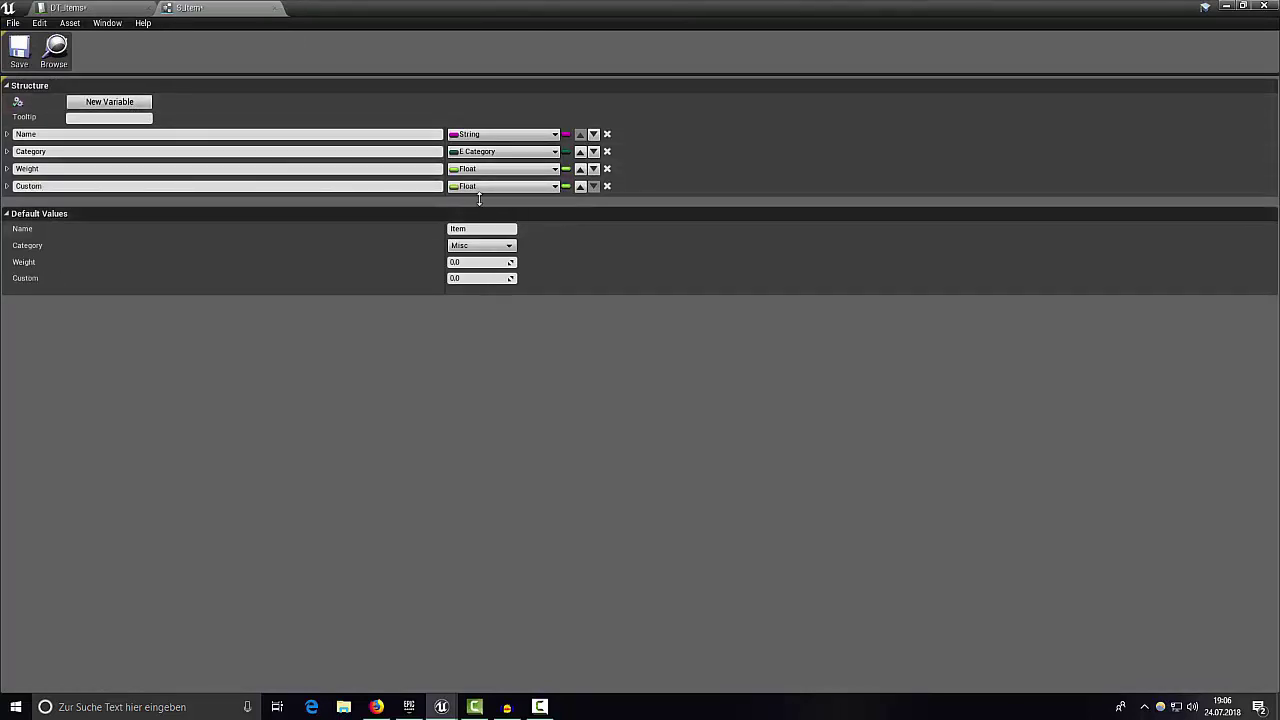
Save the S_Item structure and the DT_Items data table
left_click(19, 50)
left_click(67, 7)
left_click(19, 50)
left_click(188, 7)
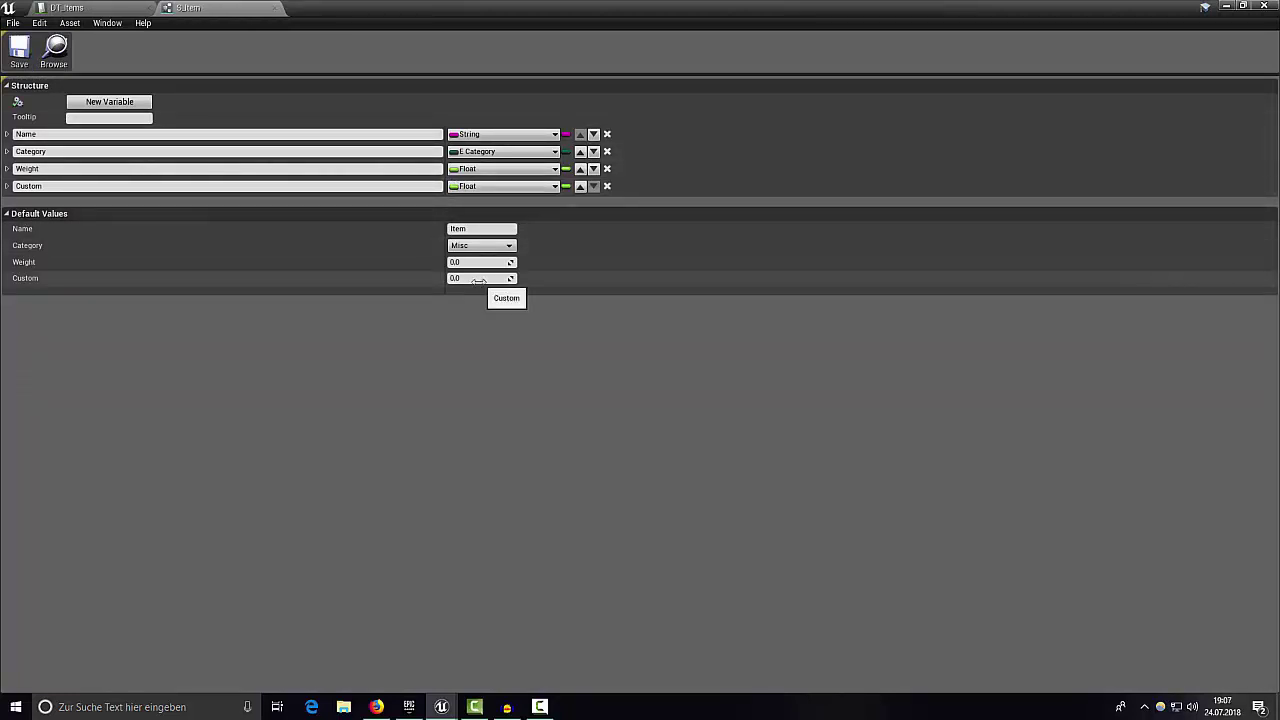
Check DT_Items for the new Custom column on the Health_Potion row
left_click(66, 7)
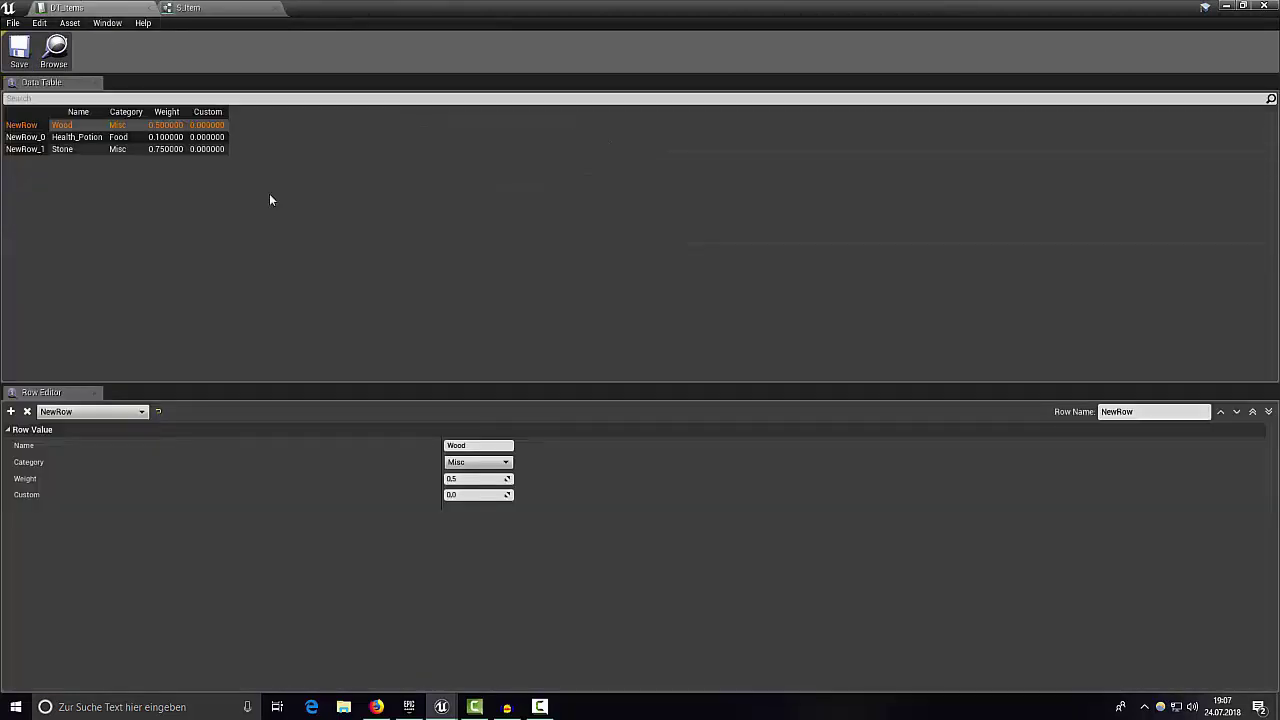
left_click(136, 140)
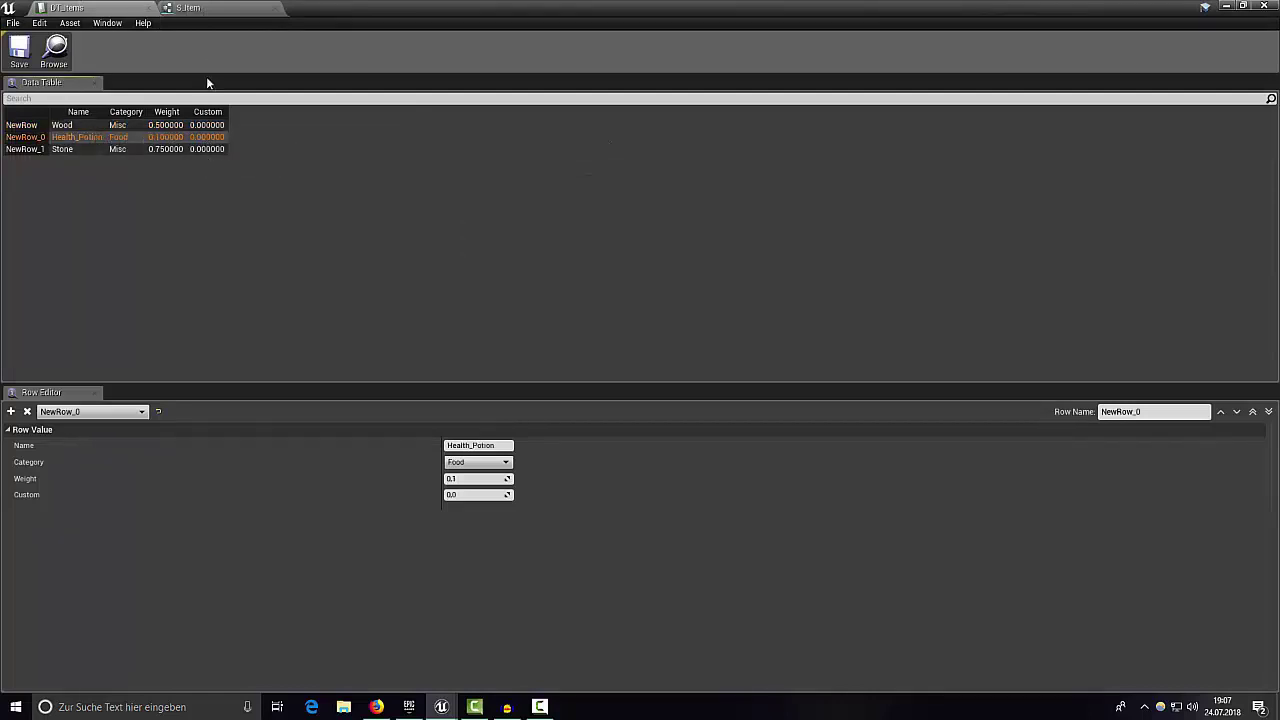
left_click(210, 8)
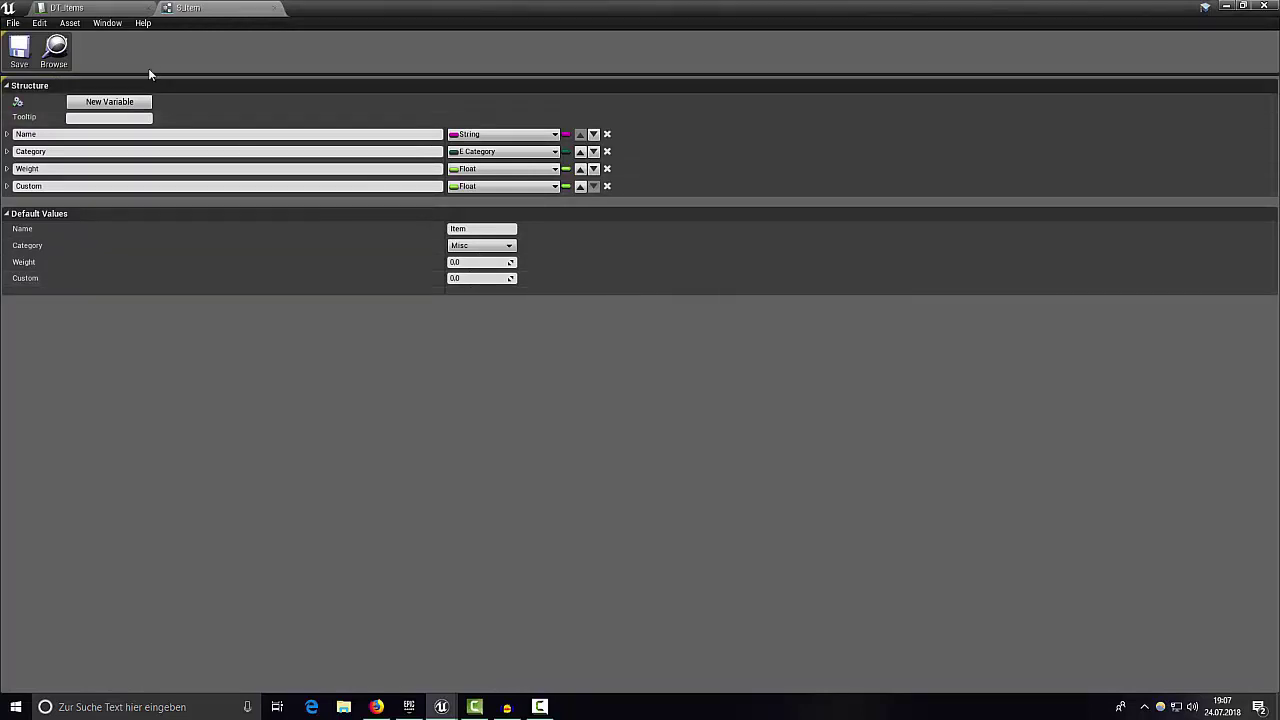
left_click(111, 8)
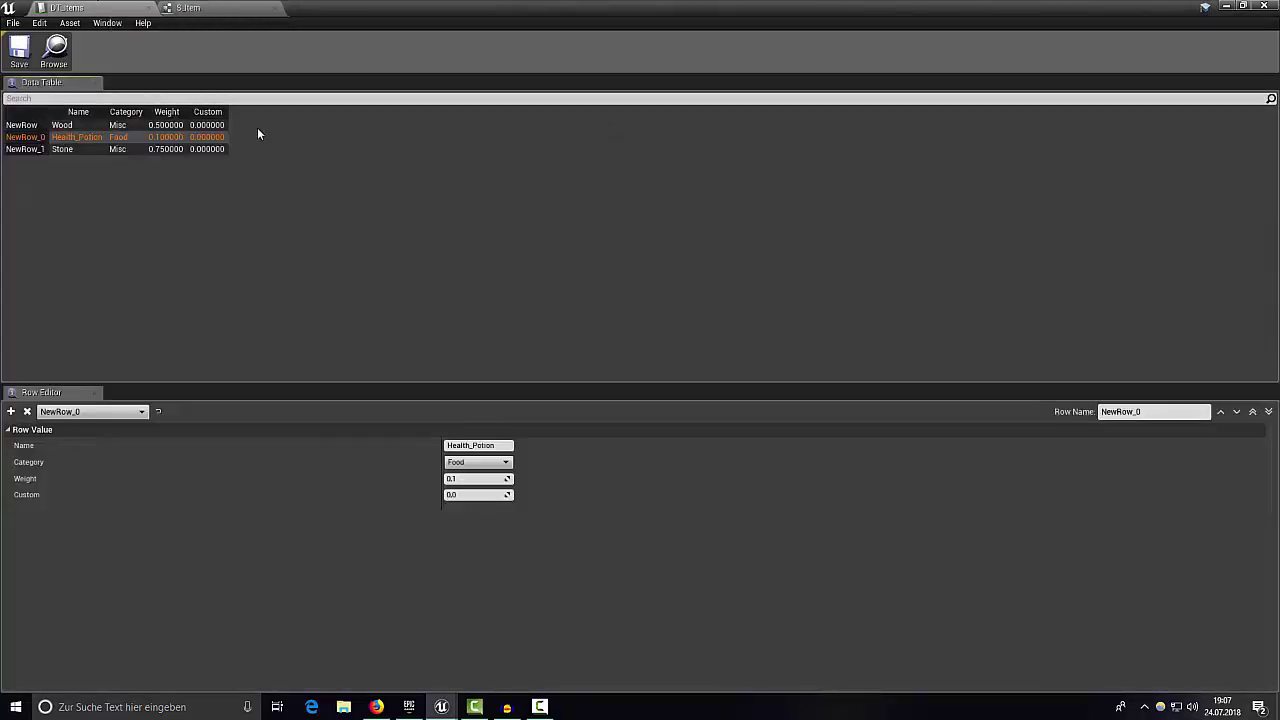
Save DT_Items, then close the S_Item and DT_Items editors
left_click(19, 48)
left_click(236, 7)
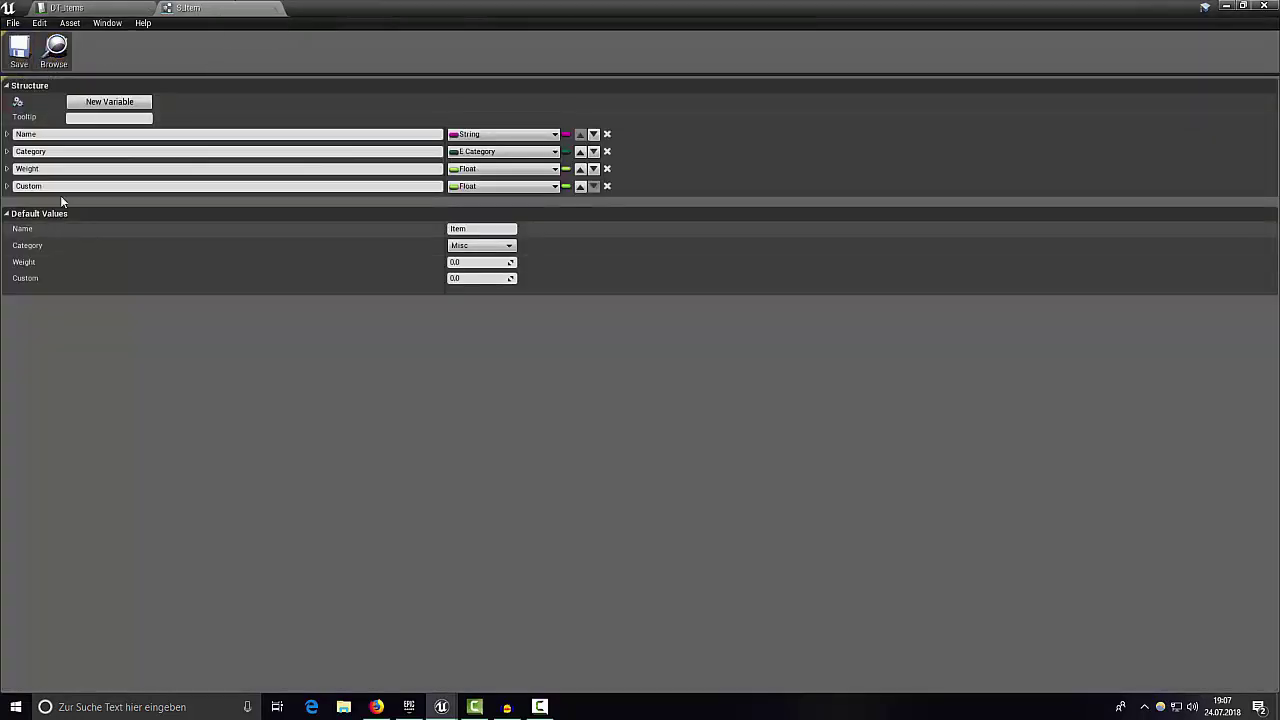
left_click(140, 185)
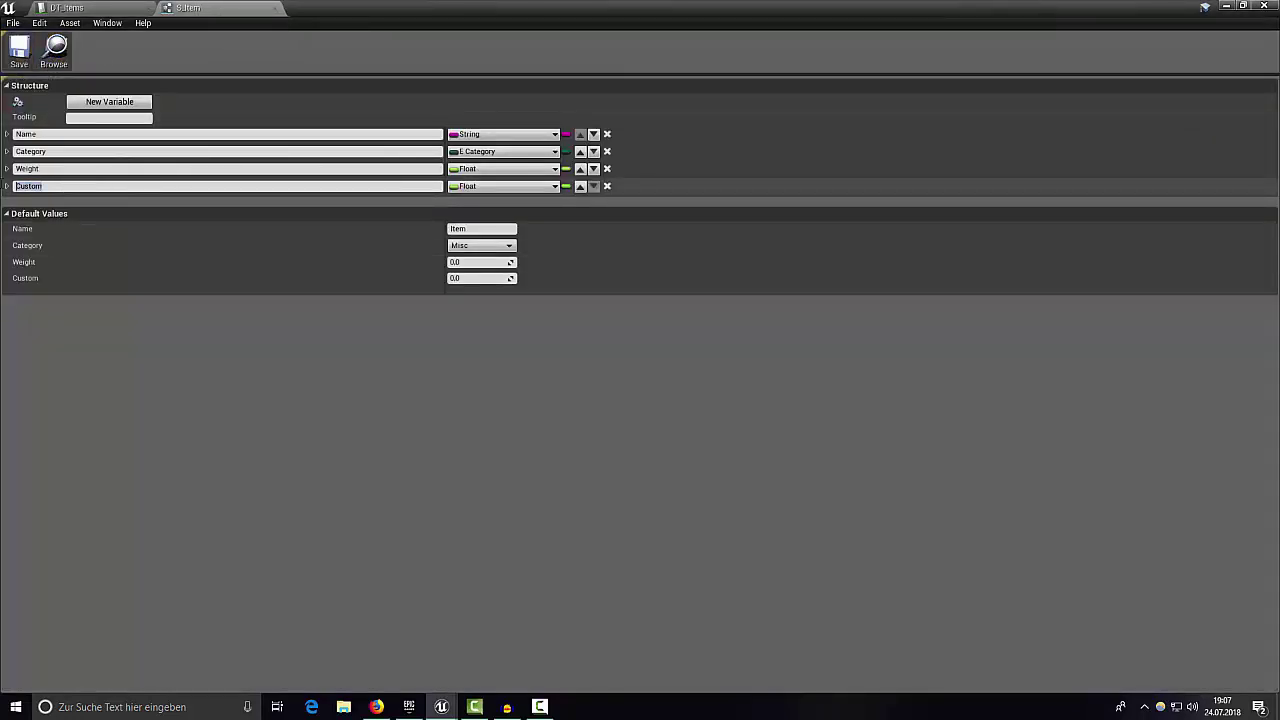
left_click(66, 7)
left_click(20, 50)
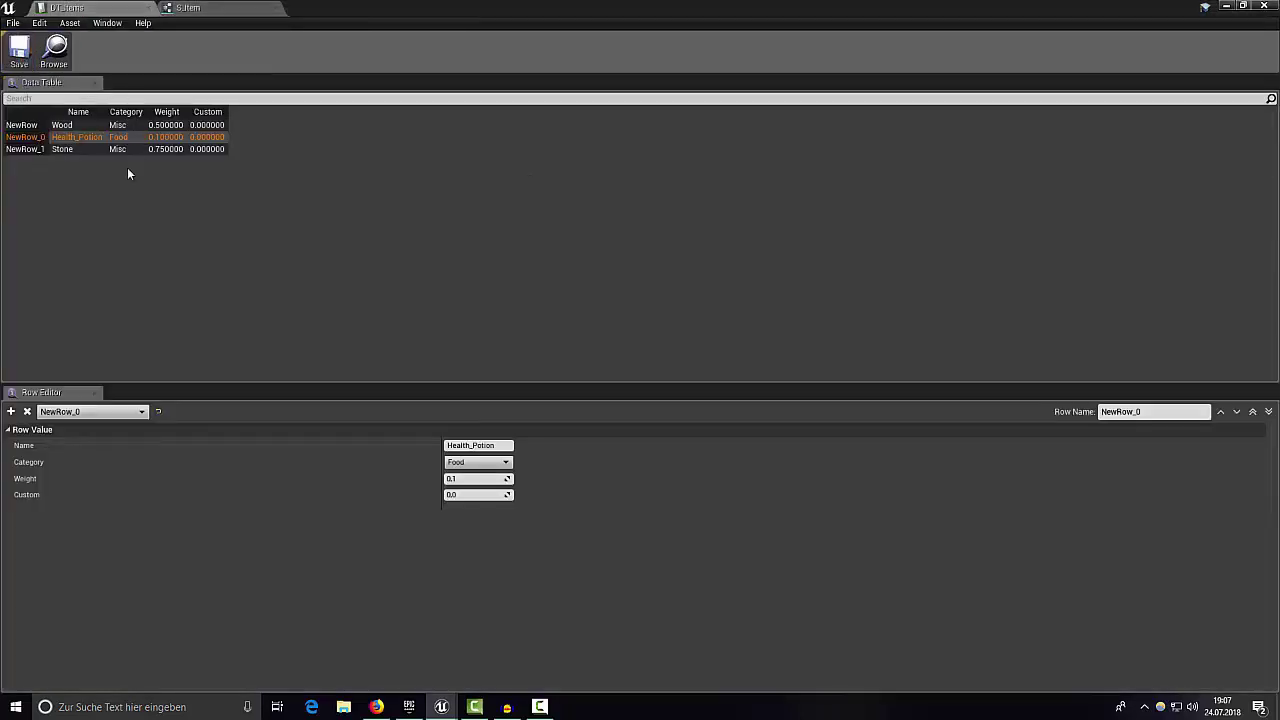
left_click(184, 8)
left_click(276, 8)
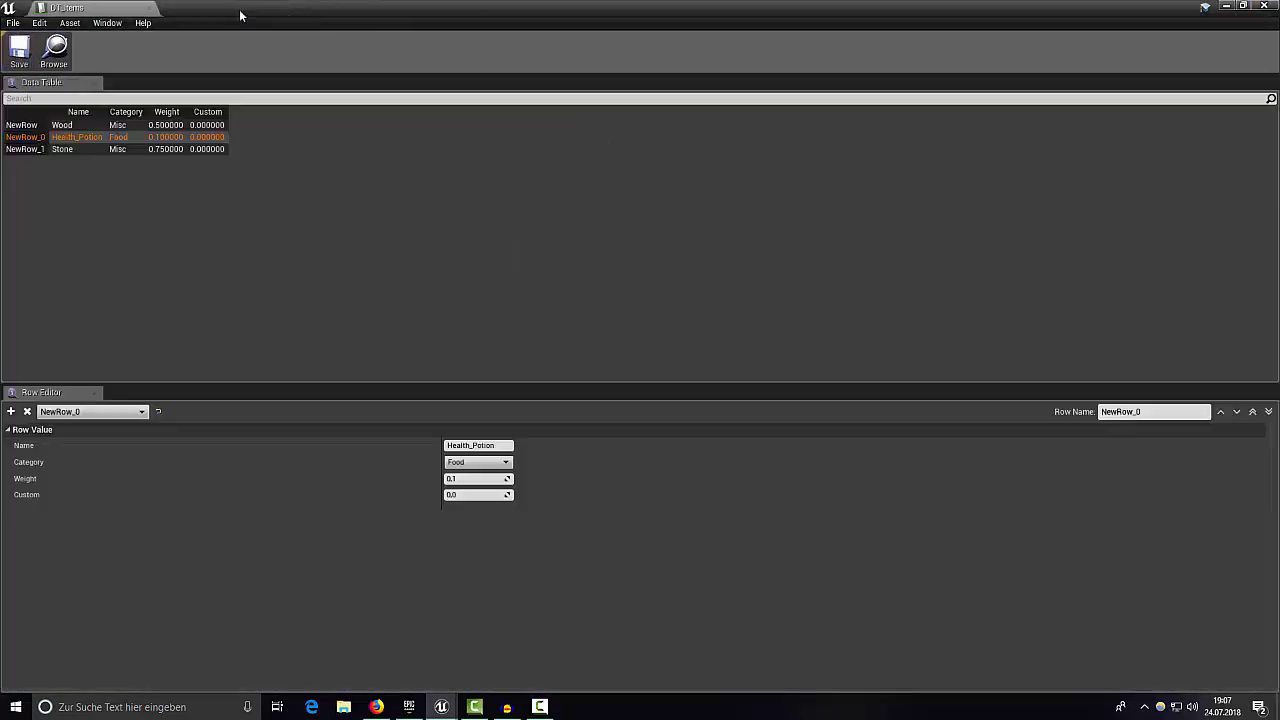
left_click(149, 9)
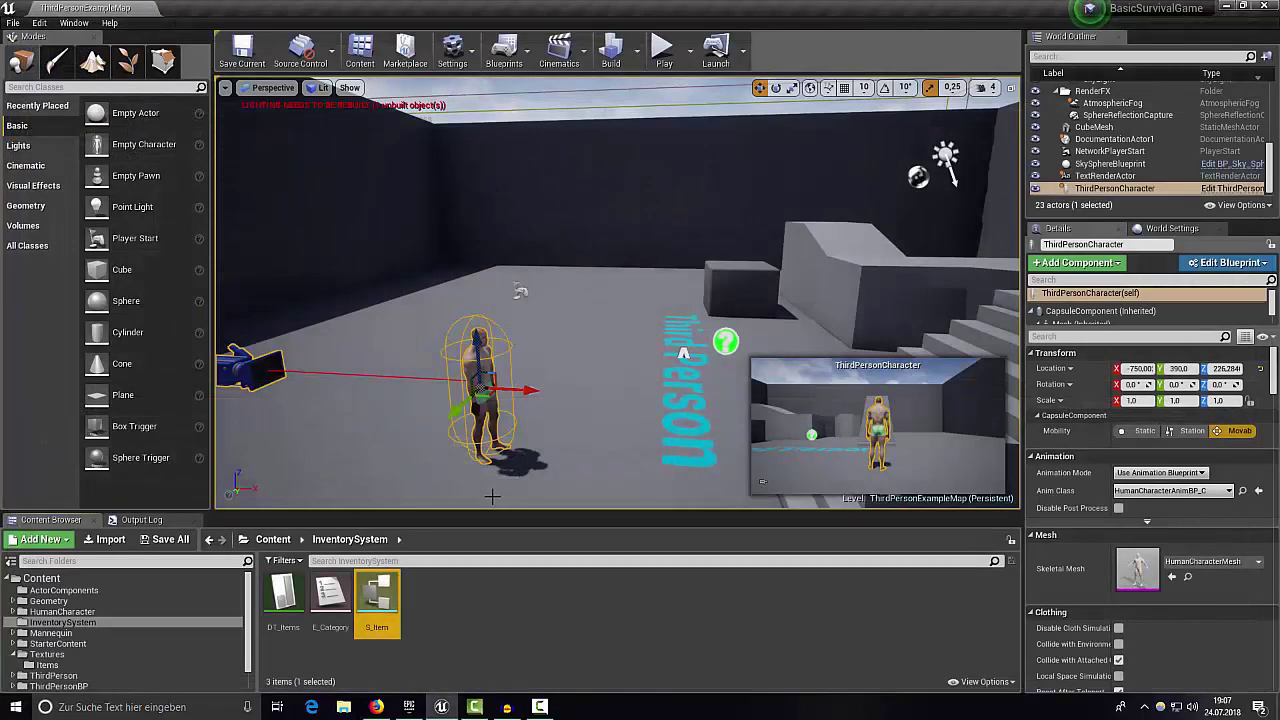